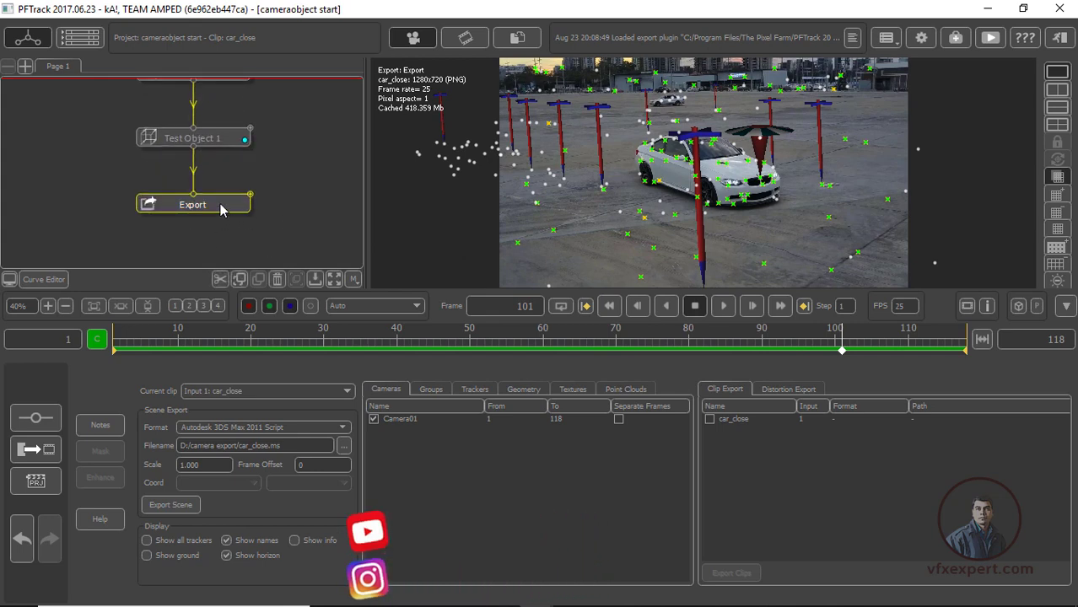
Export the tracked scene in Autodesk Maya 2011 Ascii format as car_close_update.ma in the D:/camera export folder.
{"action": "left_click", "coordinate": [342, 429]}
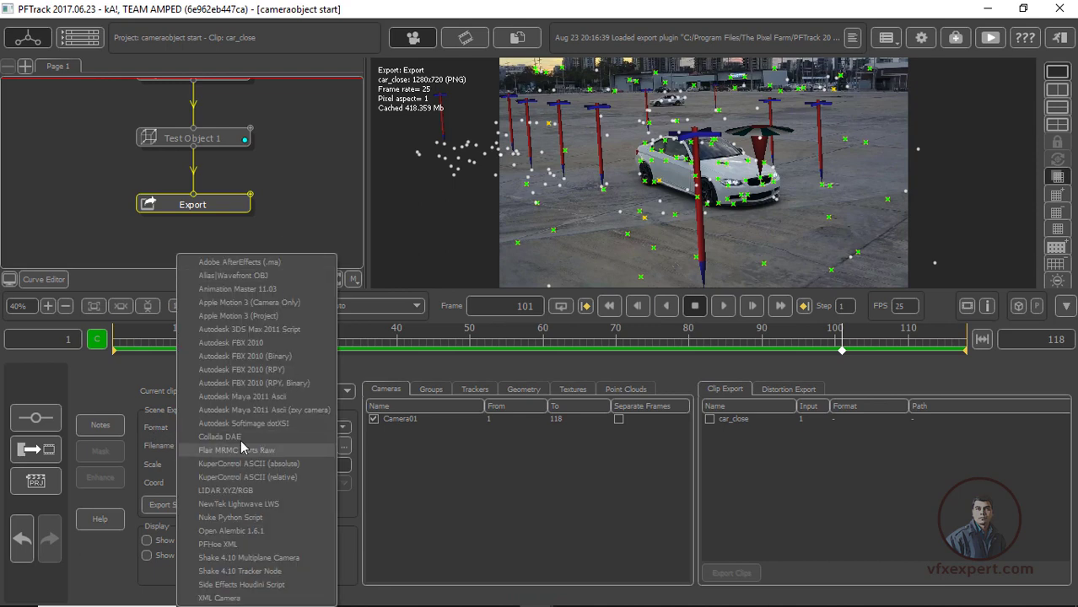
{"action": "left_click", "coordinate": [275, 397]}
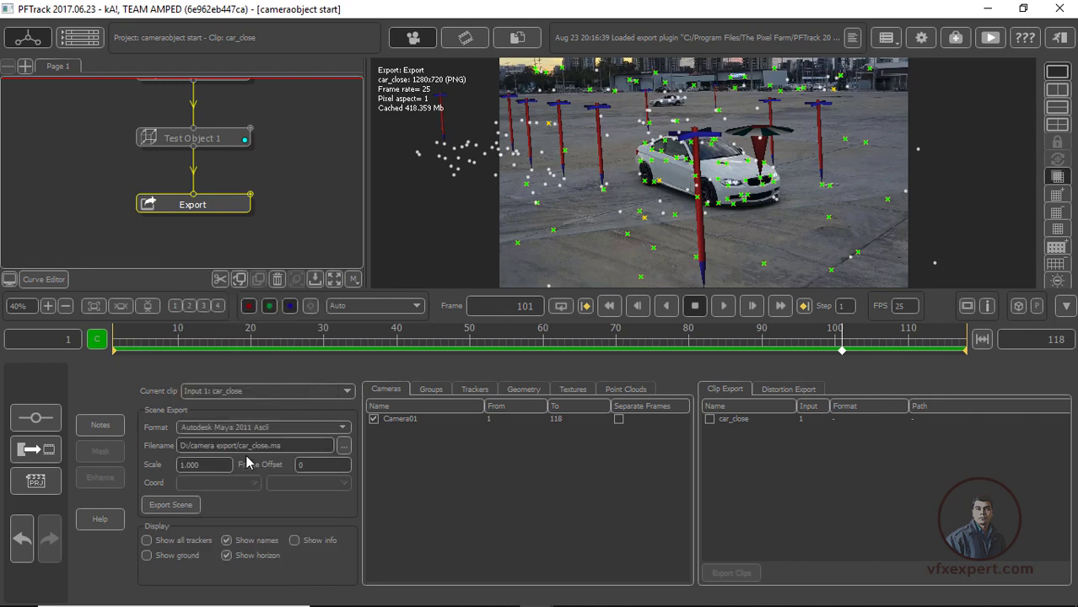
{"action": "left_click", "coordinate": [344, 447]}
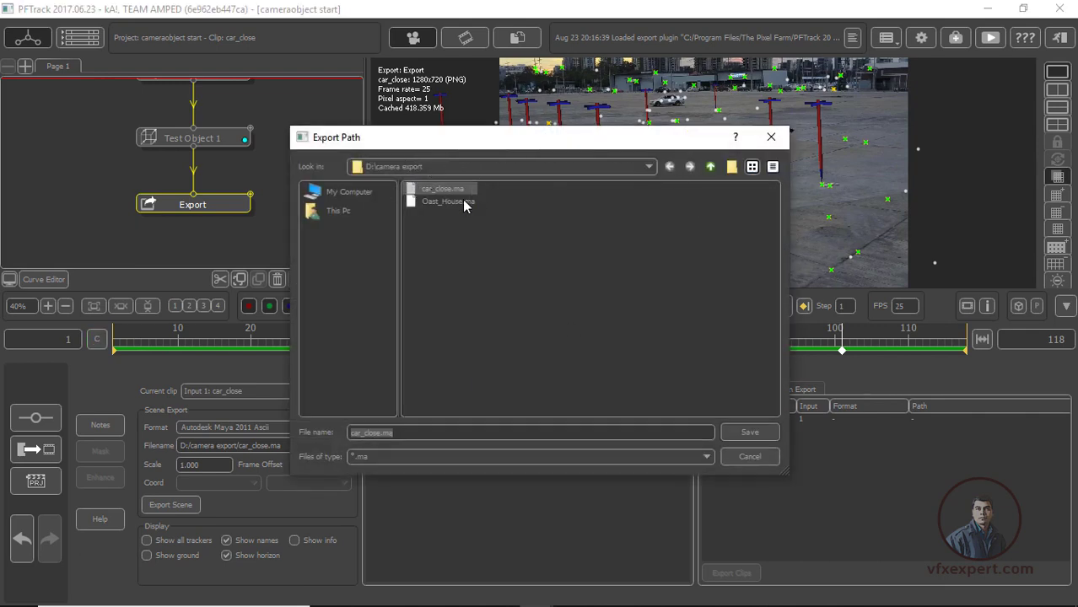
{"action": "left_click", "coordinate": [388, 433]}
{"action": "type", "text": "_update"}
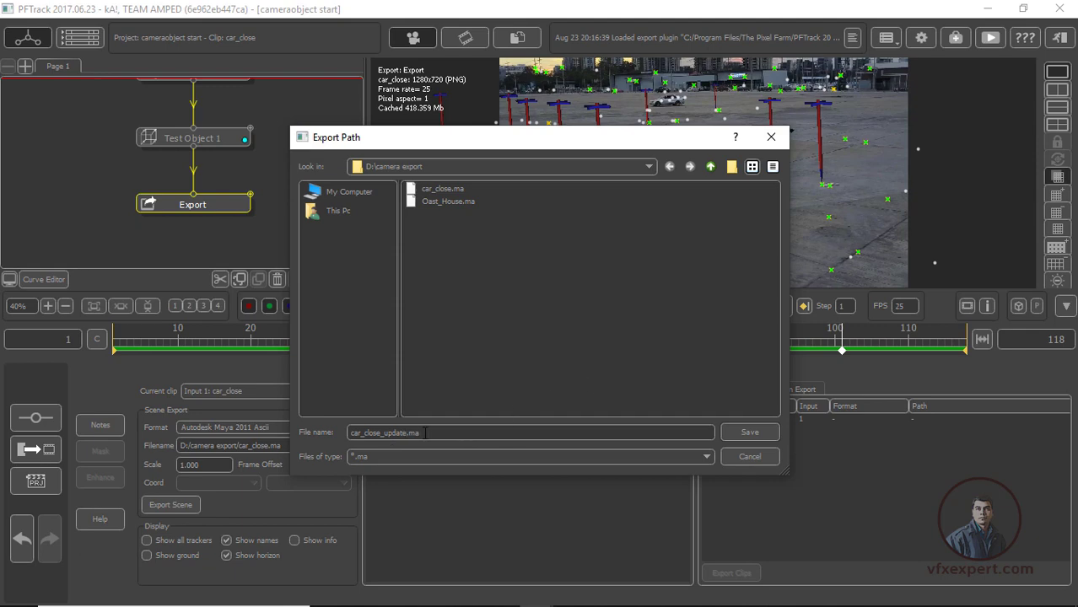
{"action": "left_click", "coordinate": [750, 432]}
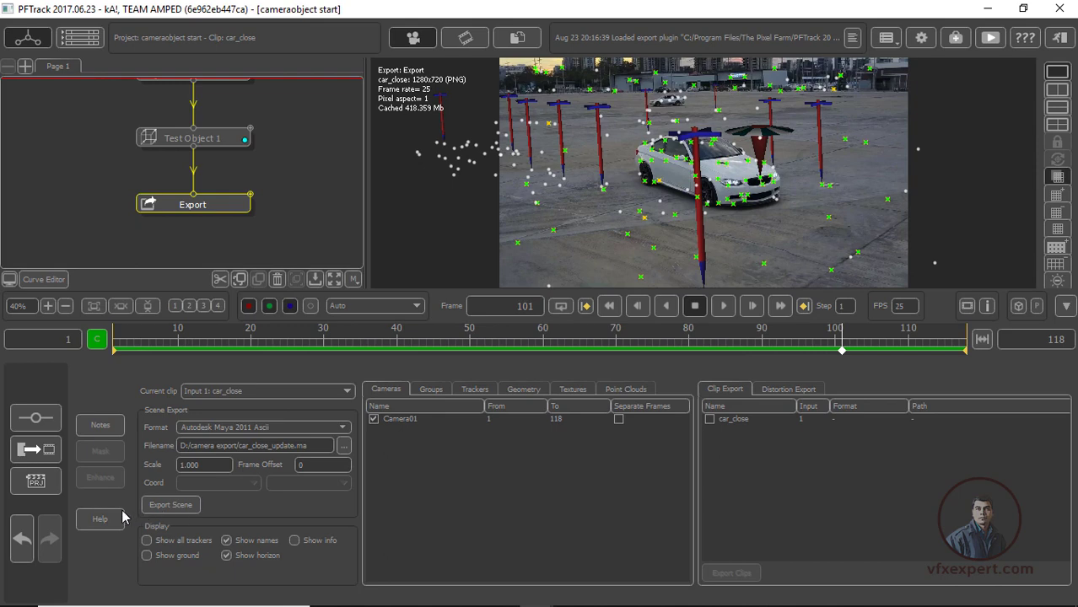
{"action": "left_click", "coordinate": [189, 506]}
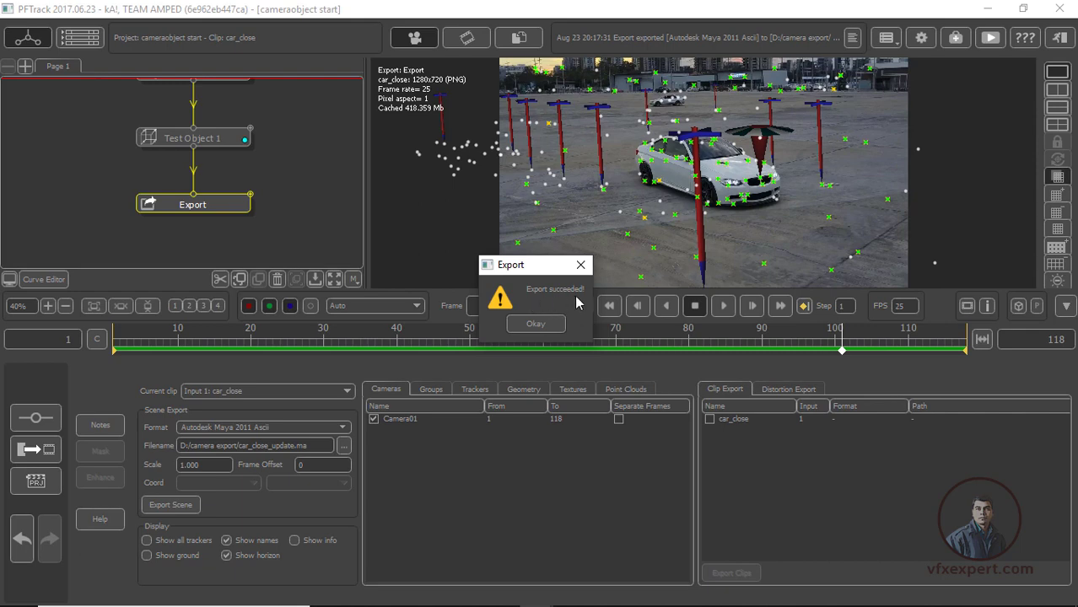
{"action": "left_click", "coordinate": [536, 325]}
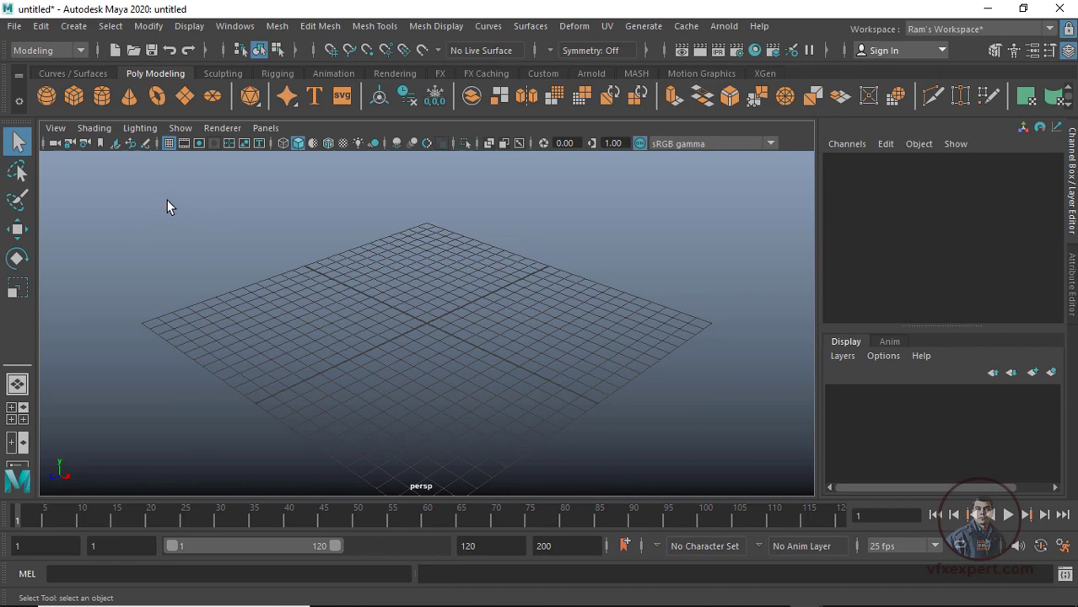
Switch to Maya and create a new scene at 25 fps, matching the PFTrack clip's frame rate and discarding the untitled scene.
{"action": "left_click", "coordinate": [16, 27]}
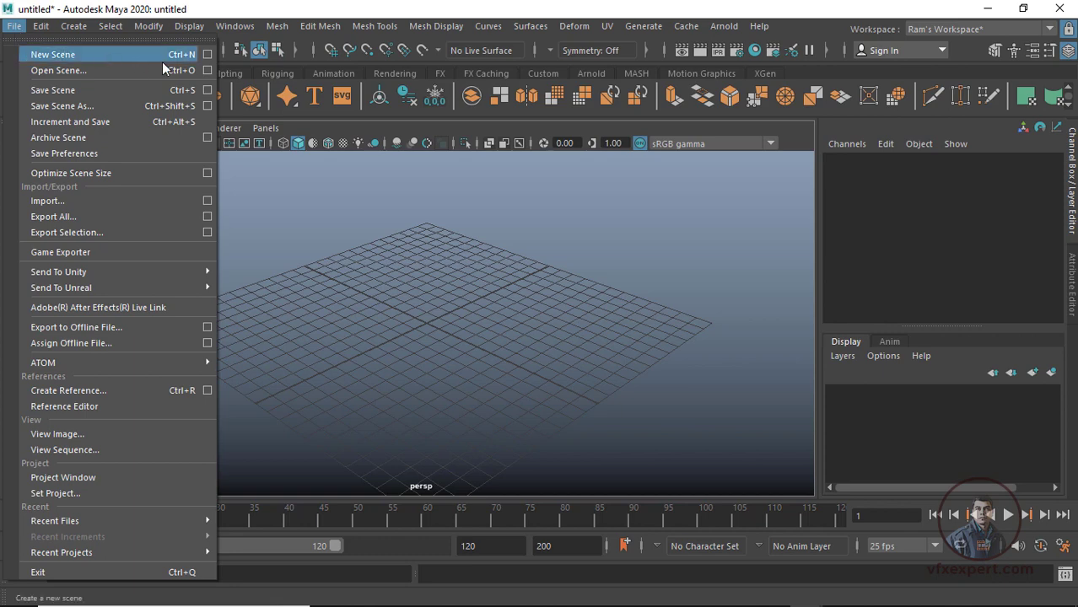
{"action": "left_click", "coordinate": [208, 54]}
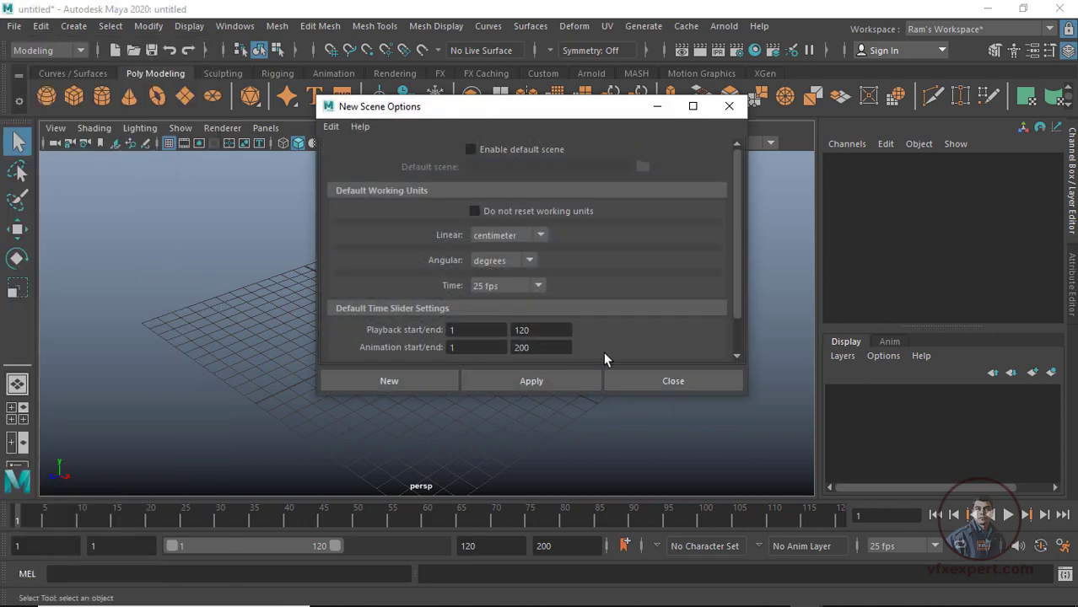
{"action": "left_click", "coordinate": [540, 286]}
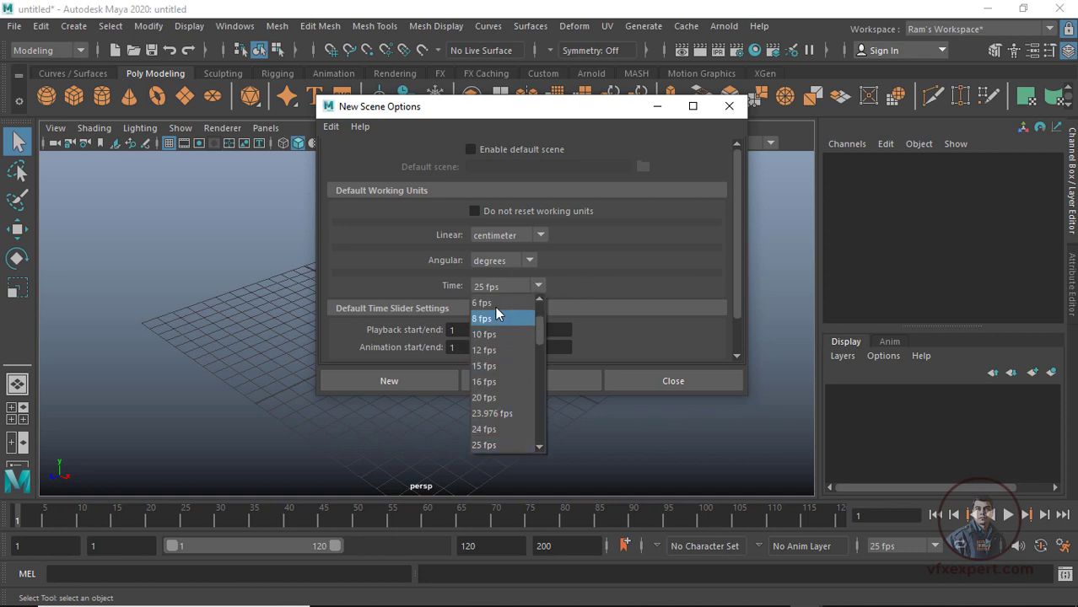
{"action": "left_click", "coordinate": [575, 294]}
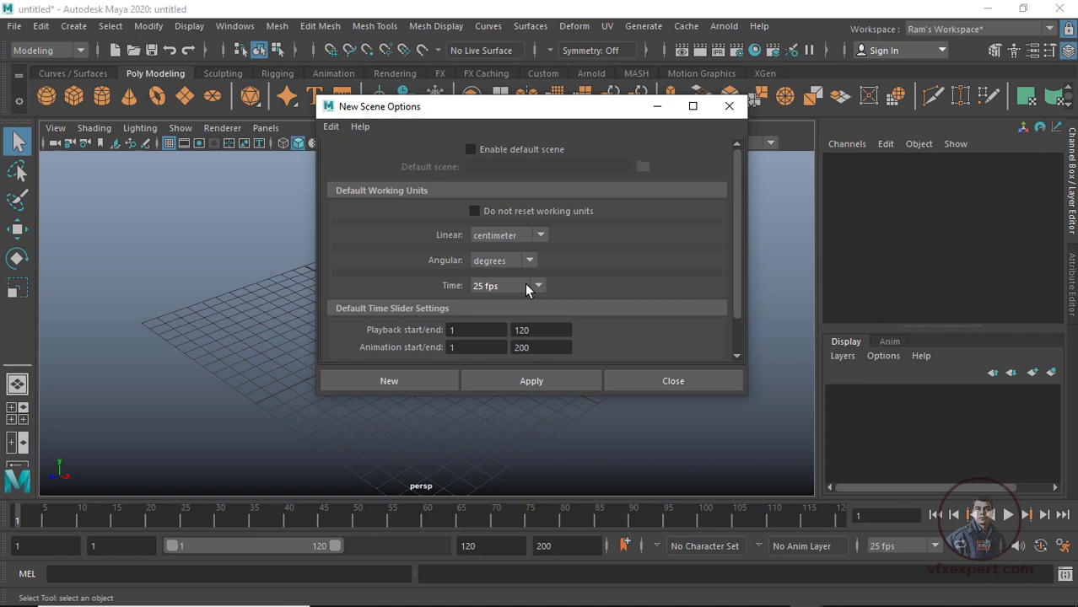
{"action": "mouse_move", "coordinate": [537, 599]}
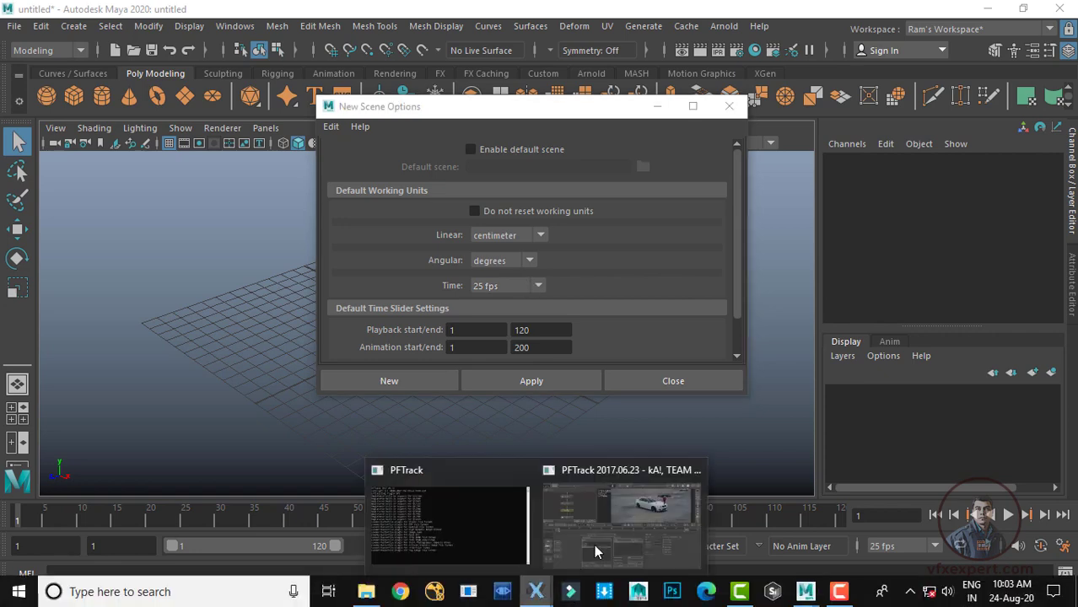
{"action": "left_click", "coordinate": [590, 529]}
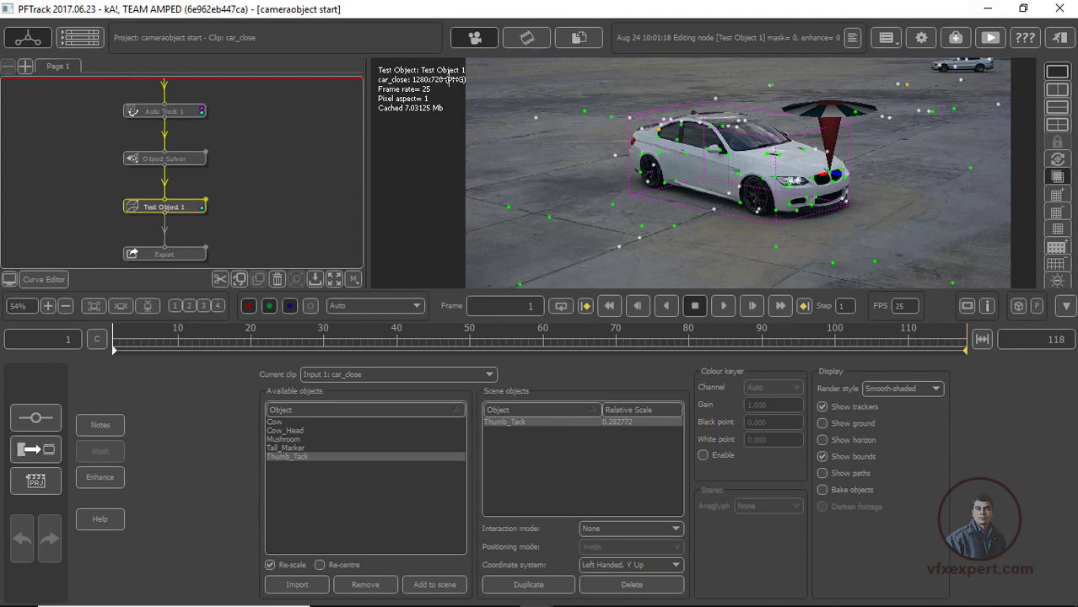
{"action": "left_click", "coordinate": [987, 9]}
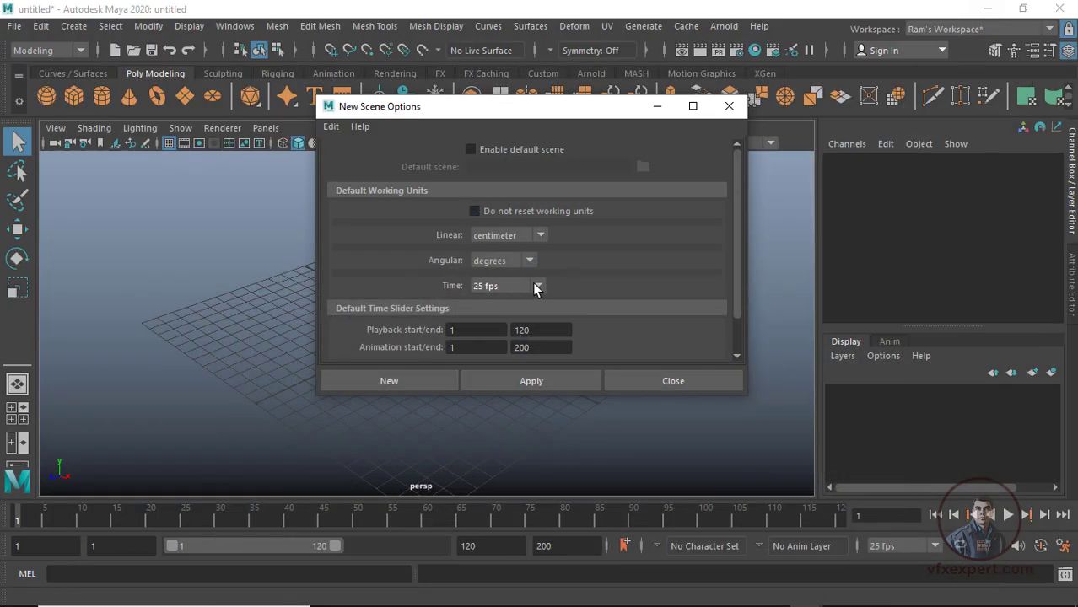
{"action": "left_click", "coordinate": [433, 377]}
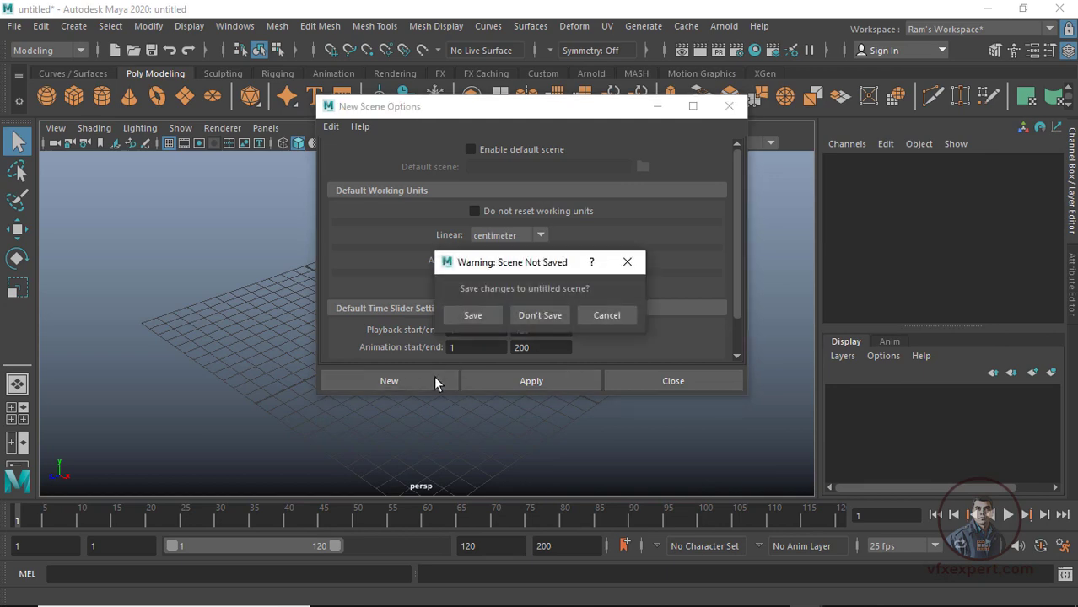
{"action": "left_click", "coordinate": [541, 312]}
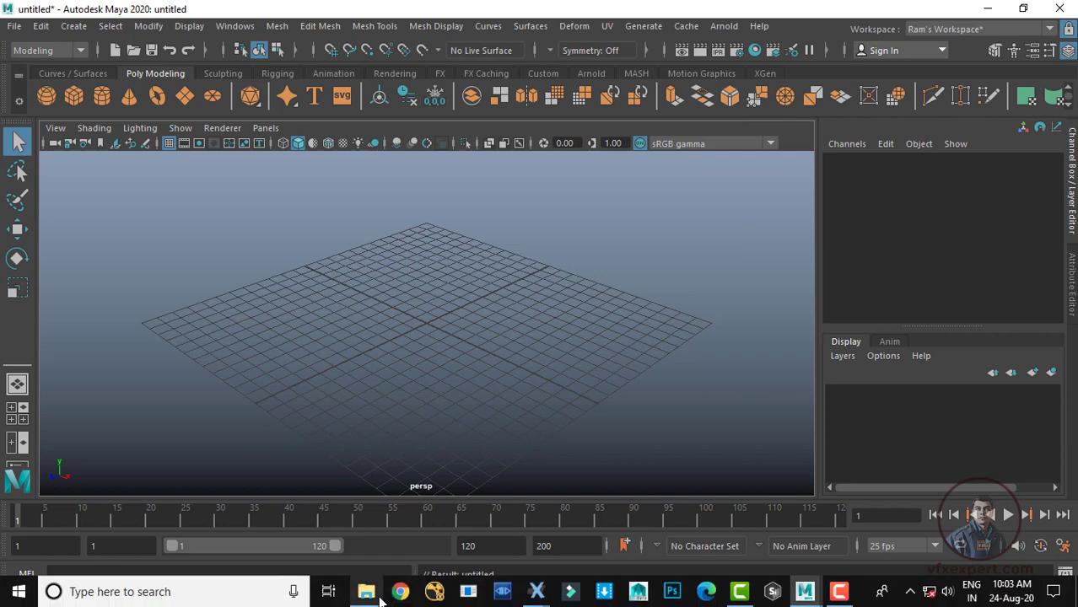
Import car_close_update.ma from the camera export folder into the Maya scene and frame all imported objects.
{"action": "left_click", "coordinate": [367, 593]}
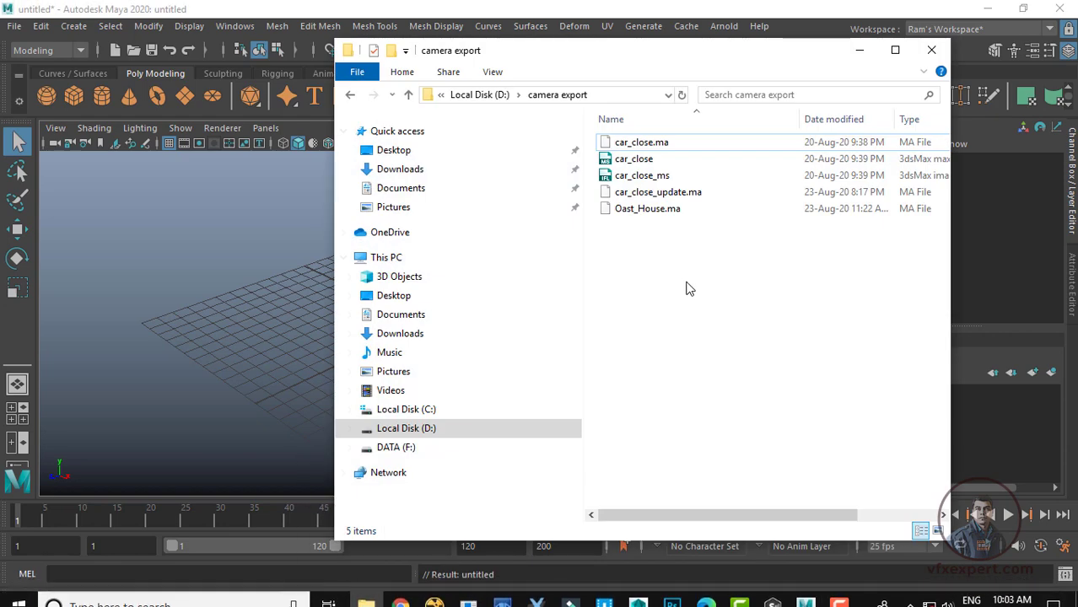
{"action": "left_click", "coordinate": [662, 194]}
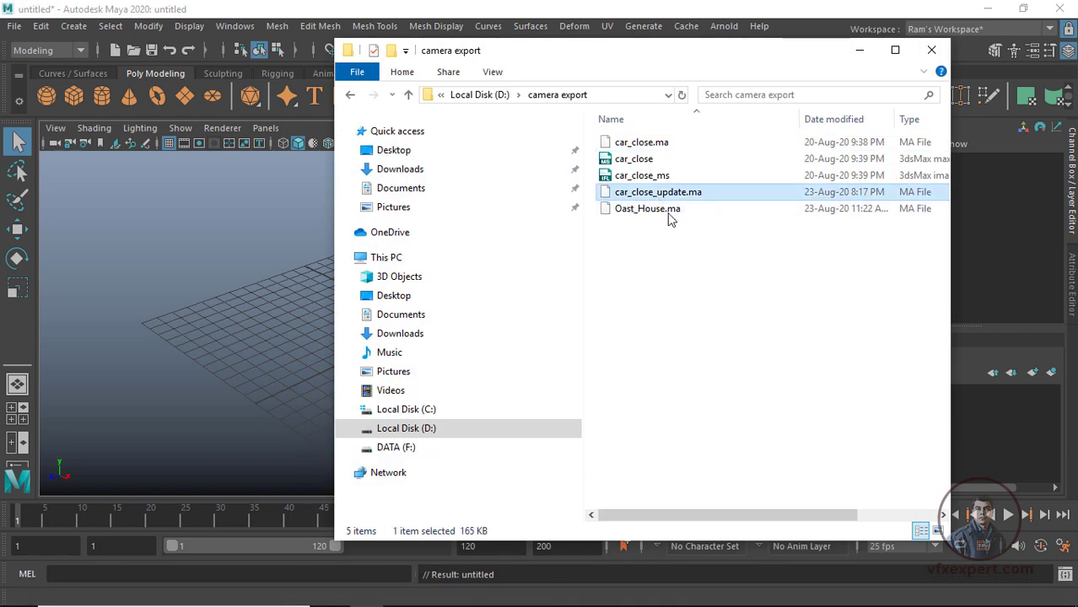
{"action": "left_click_drag", "start_coordinate": [577, 56], "coordinate": [679, 63]}
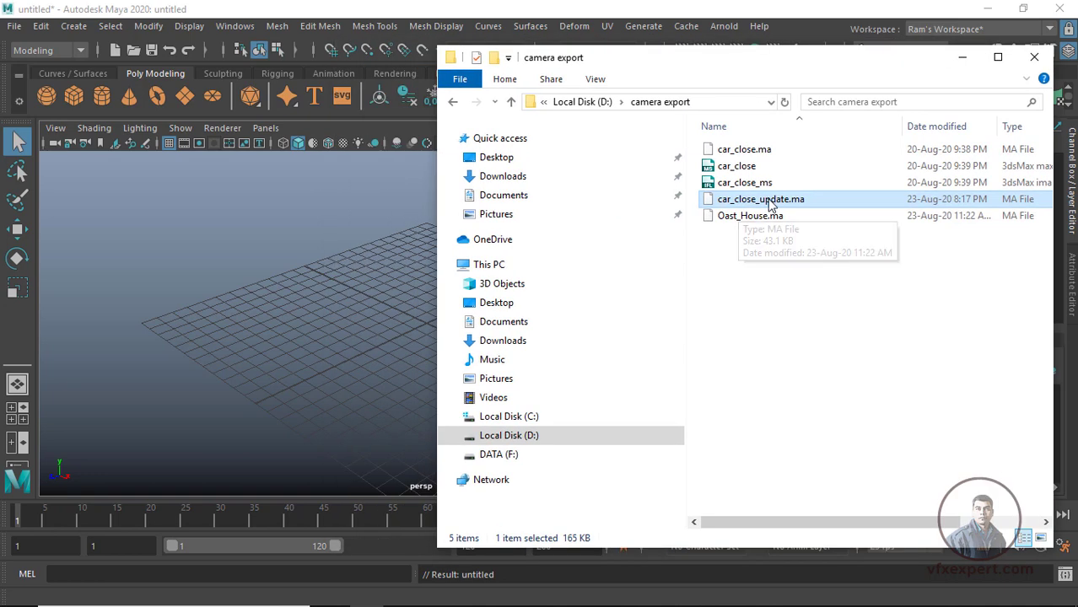
{"action": "left_click_drag", "start_coordinate": [759, 200], "coordinate": [353, 244]}
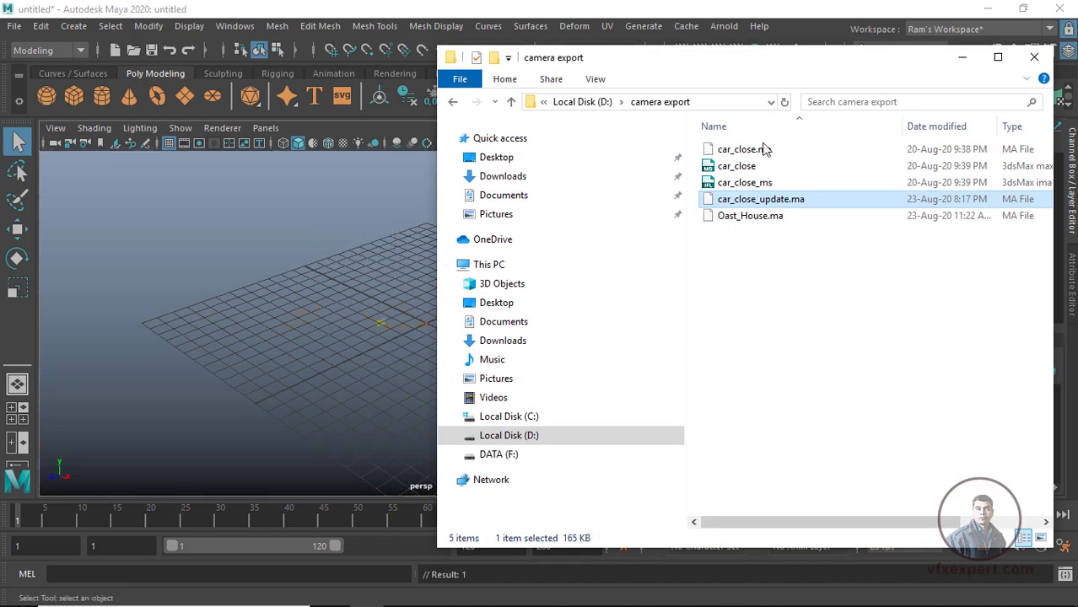
{"action": "left_click", "coordinate": [962, 56]}
{"action": "key", "text": "a"}
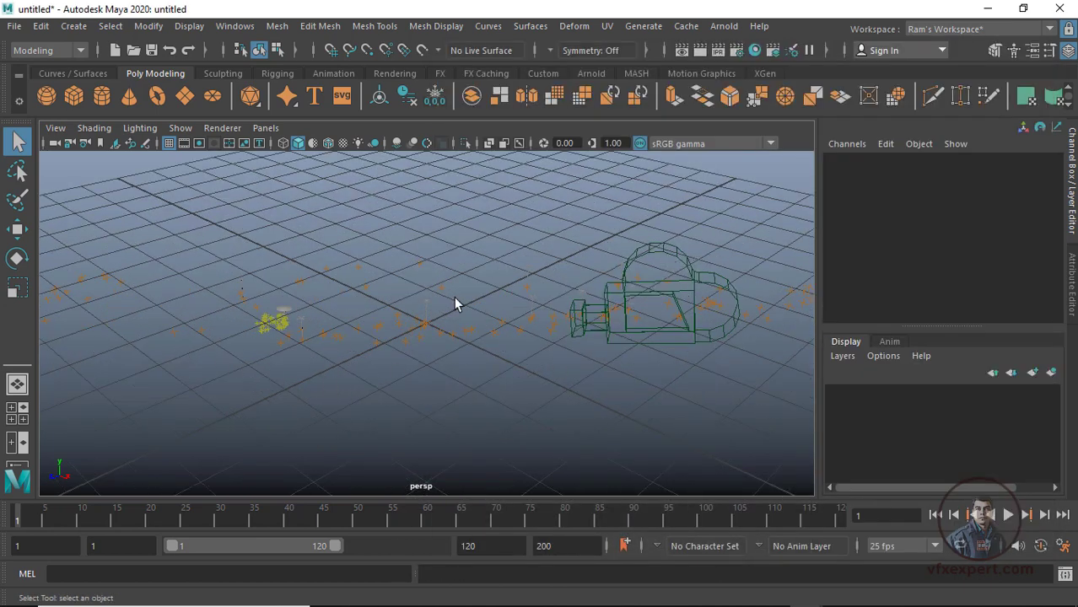
Look through the car_close_update:Camera01_3 camera in the viewport and briefly play the animation.
{"action": "left_click", "coordinate": [264, 131]}
{"action": "mouse_move", "coordinate": [318, 145]}
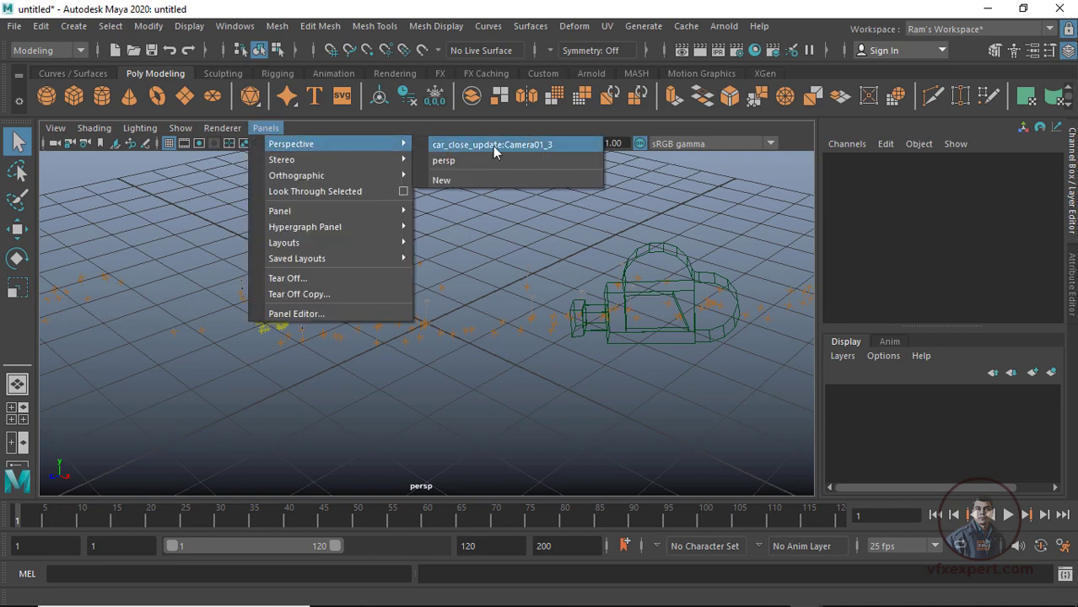
{"action": "left_click", "coordinate": [521, 145]}
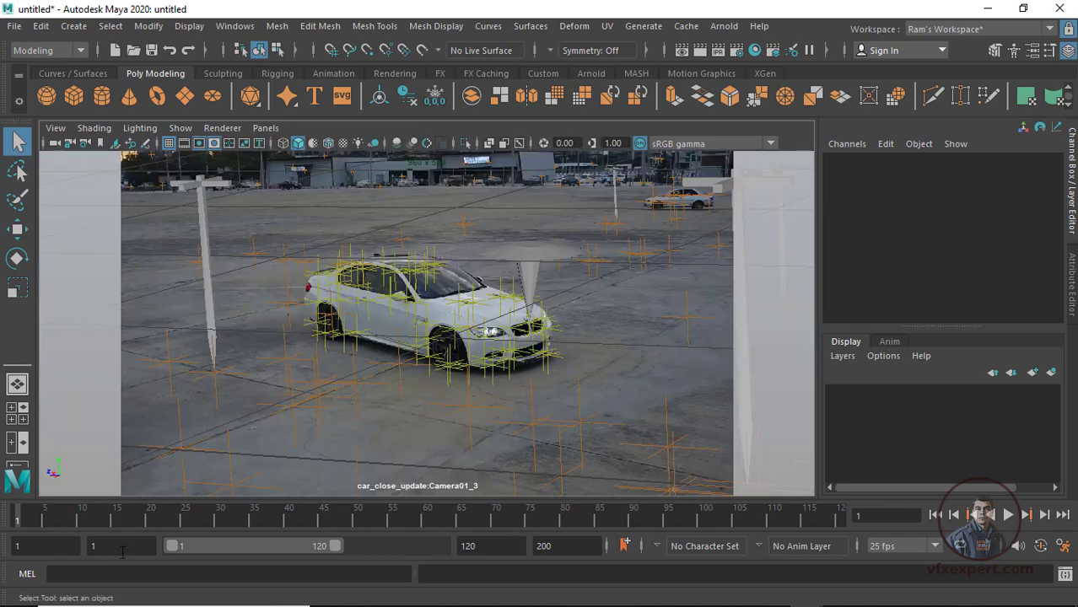
{"action": "key", "text": "alt+v"}
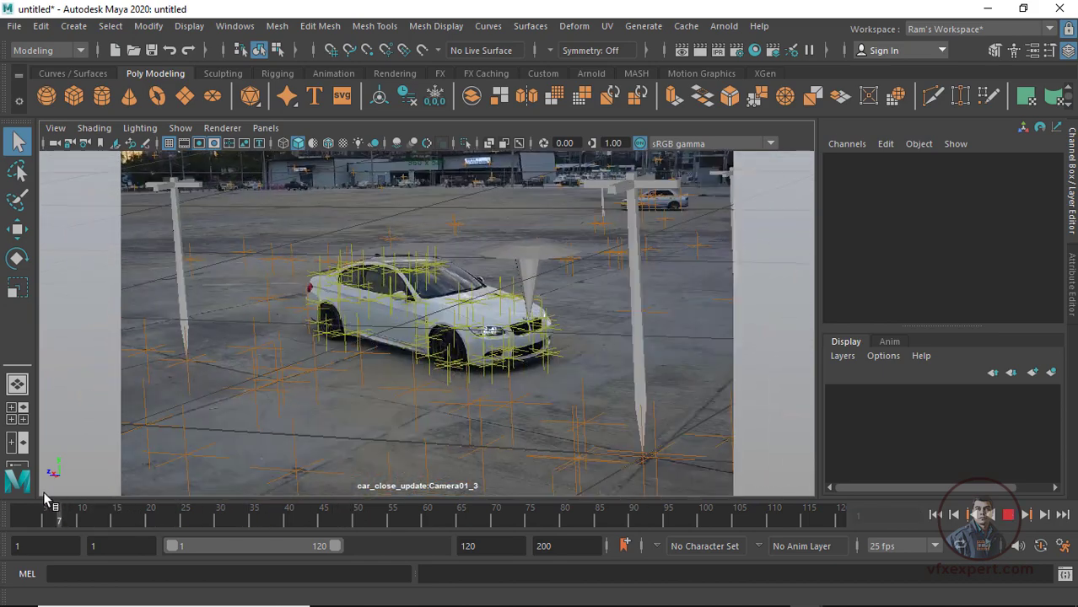
{"action": "key", "text": "alt+v"}
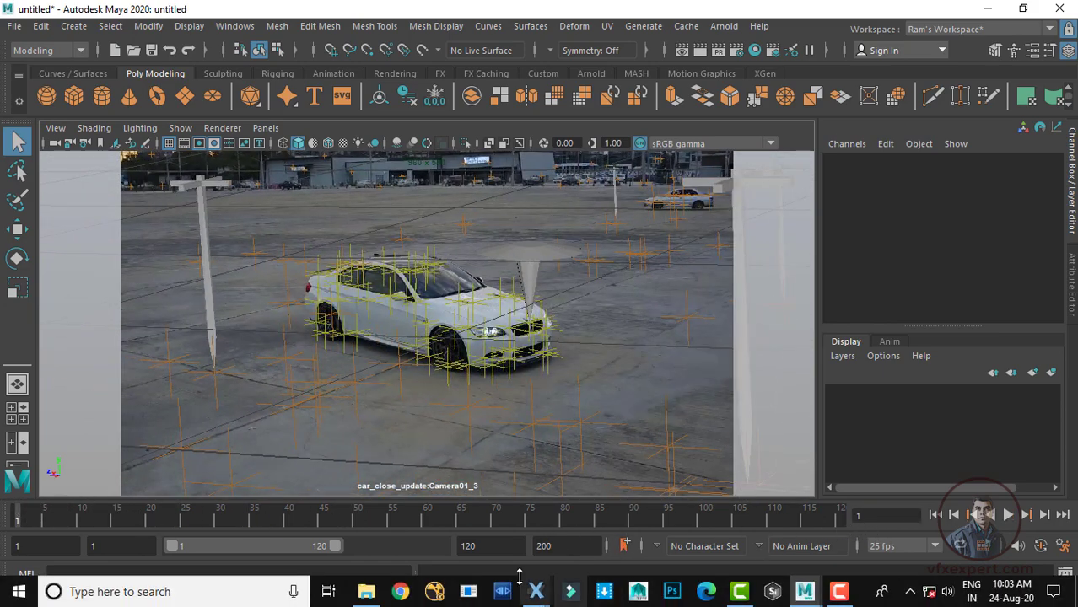
Check the clip's length in PFTrack and set both the animation end and playback end in Maya to frame 118.
{"action": "mouse_move", "coordinate": [536, 591]}
{"action": "left_click", "coordinate": [618, 537]}
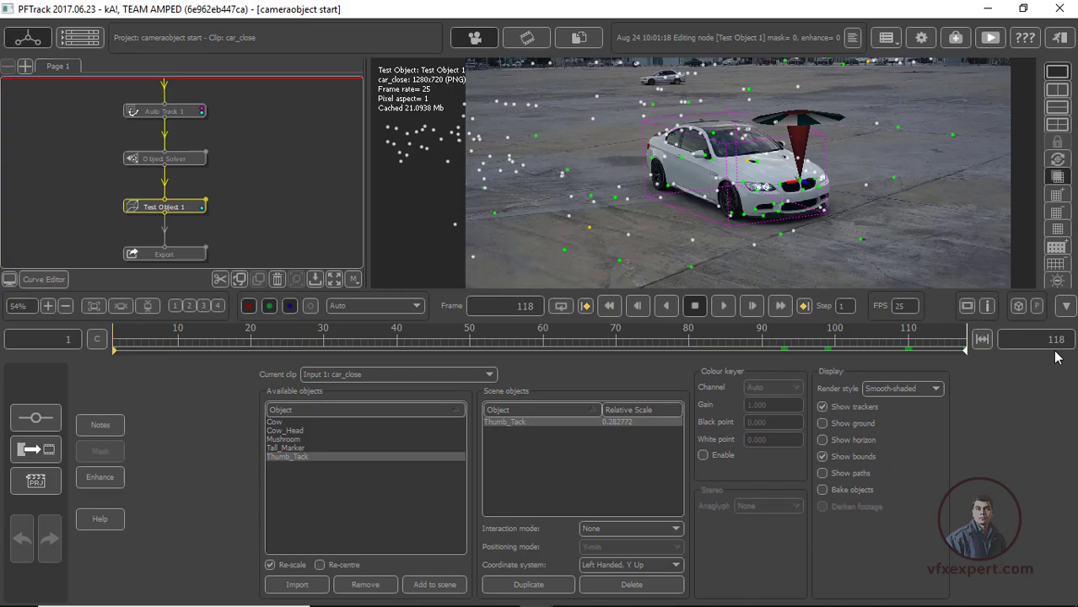
{"action": "left_click", "coordinate": [988, 9]}
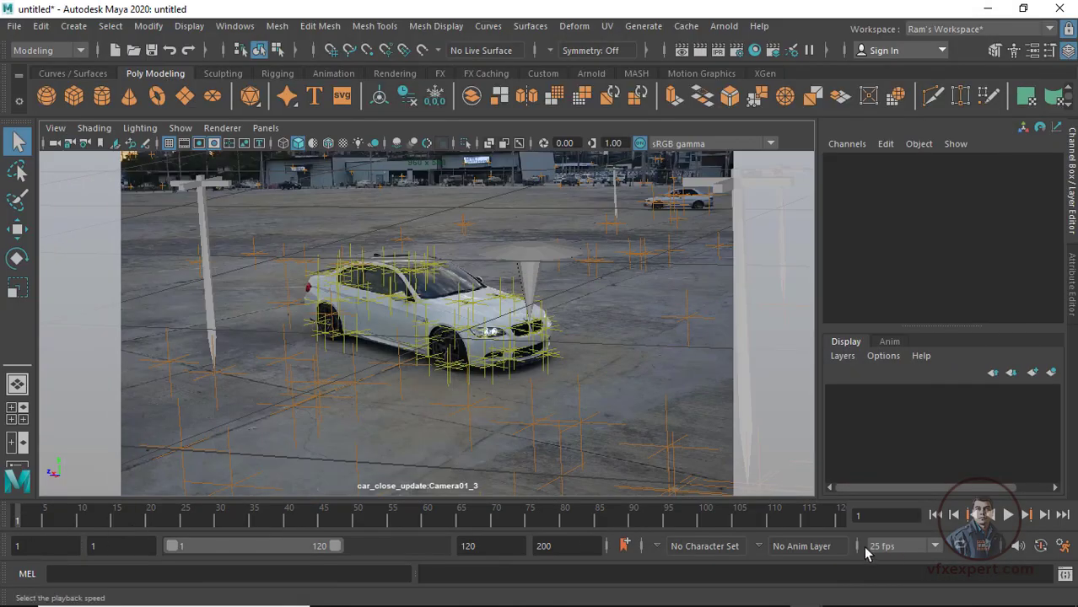
{"action": "double_click", "coordinate": [550, 546]}
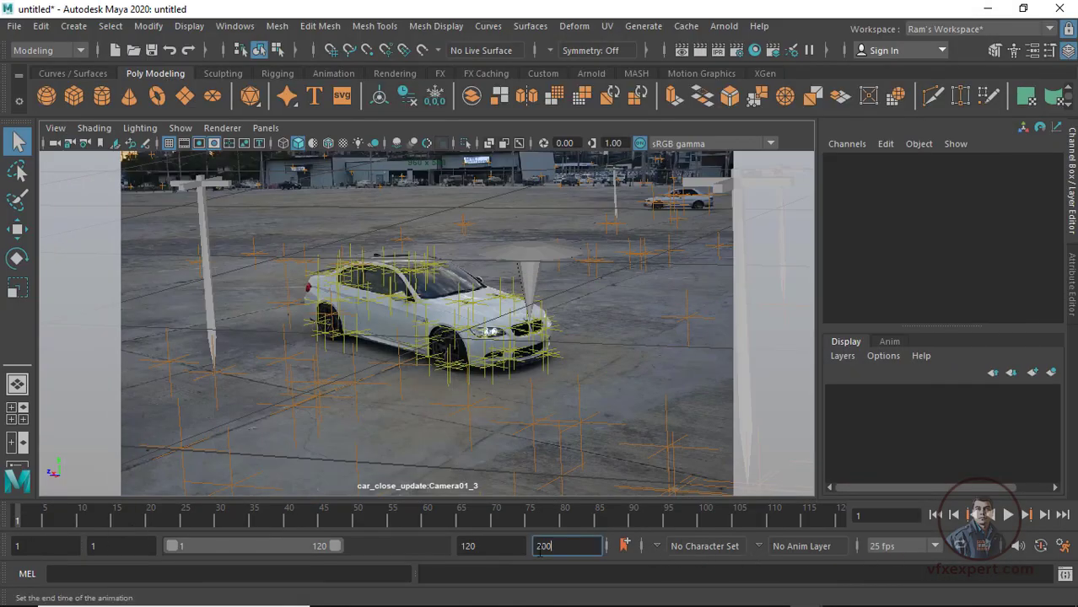
{"action": "left_click", "coordinate": [495, 552]}
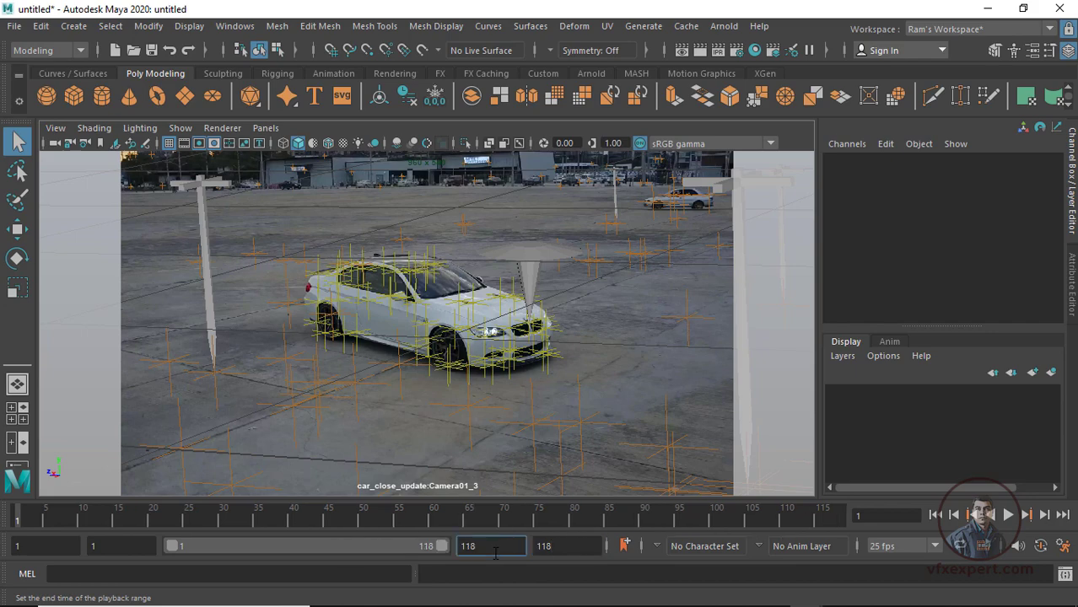
Scrub and play the animation through the tracked camera to check how the objects follow the footage.
{"action": "left_click_drag", "start_coordinate": [327, 513], "coordinate": [1, 523]}
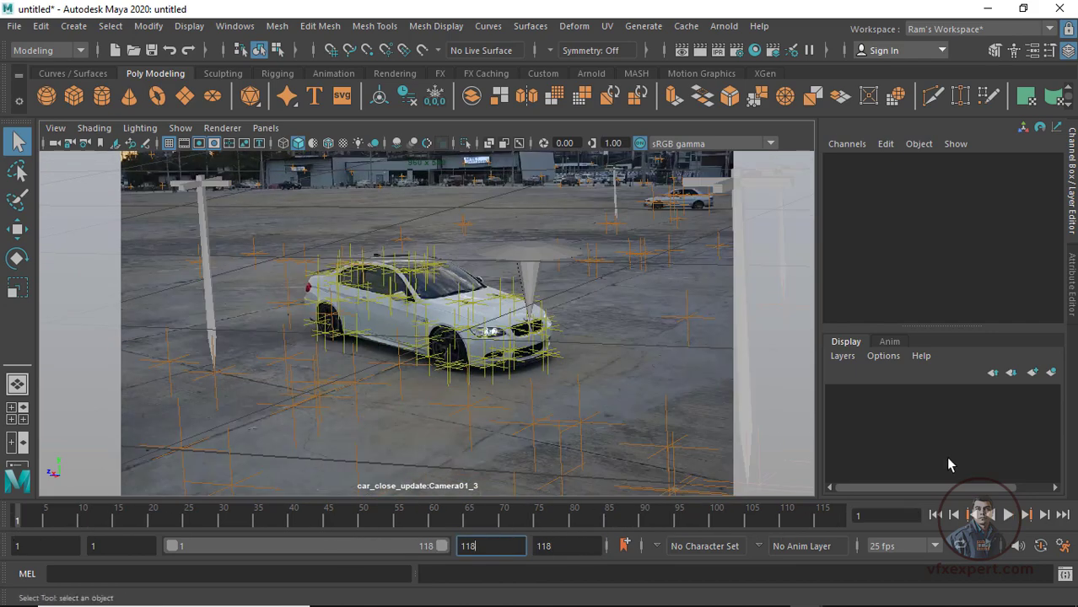
{"action": "left_click", "coordinate": [1008, 515]}
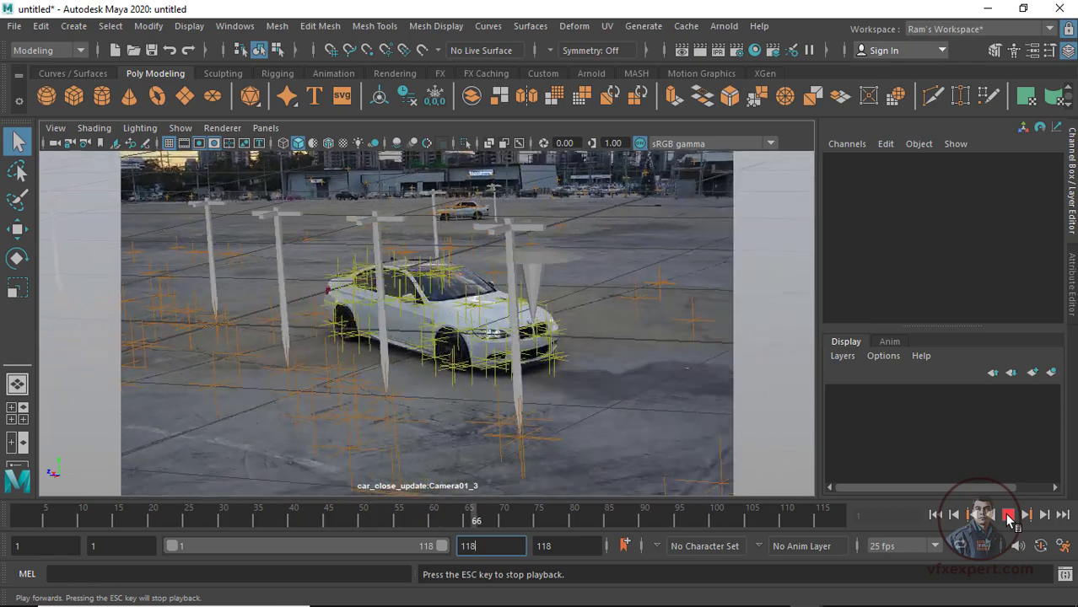
{"action": "left_click", "coordinate": [1008, 515]}
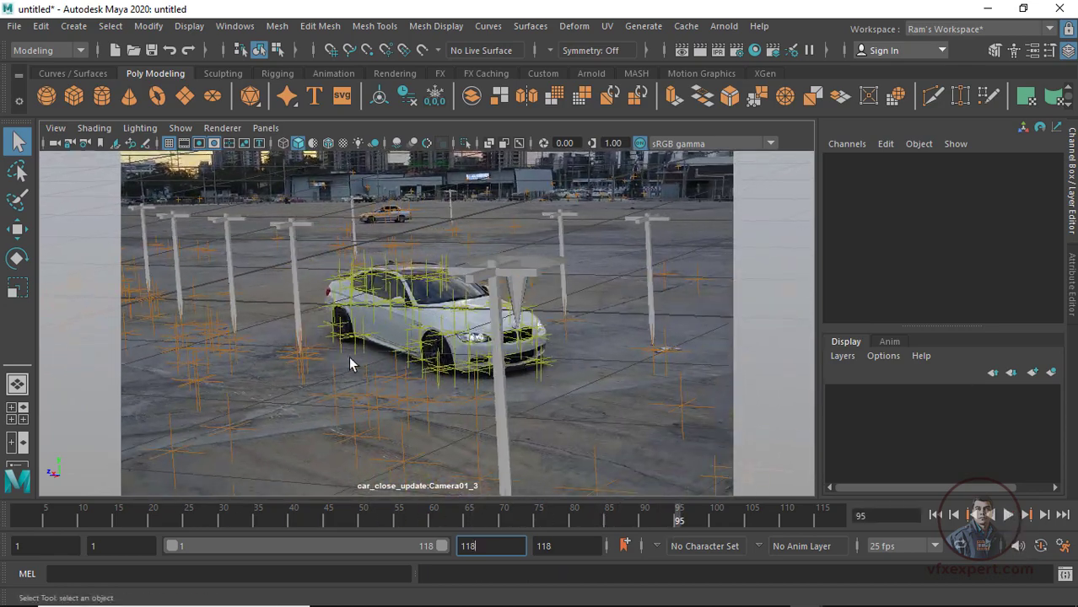
Open the Outliner, select the car_close_update:pf_data group and expand it to examine its contents.
{"action": "left_click", "coordinate": [237, 27]}
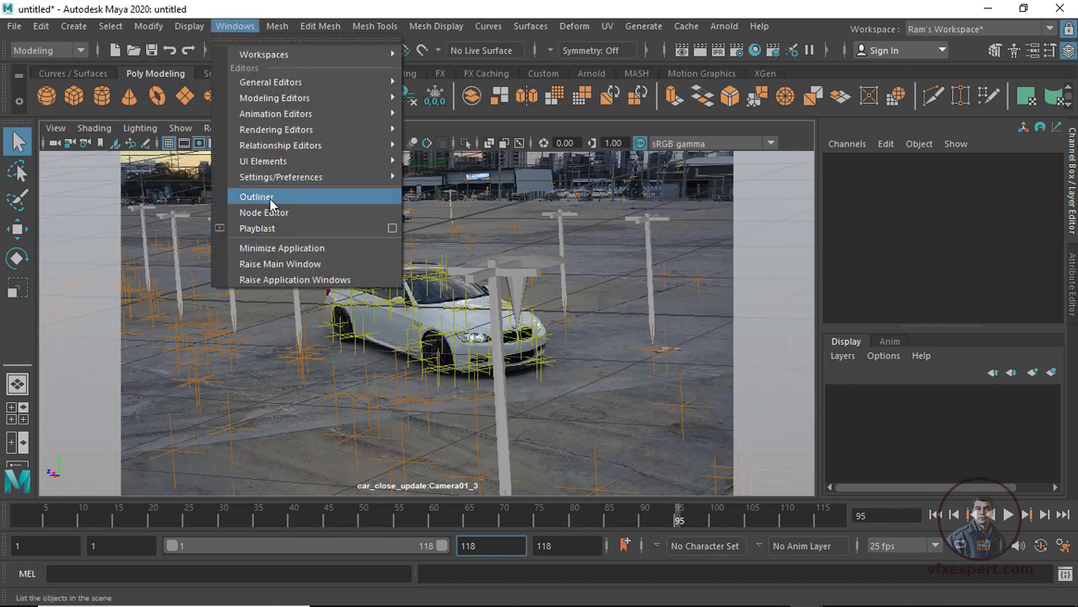
{"action": "left_click", "coordinate": [257, 197]}
{"action": "left_click_drag", "start_coordinate": [786, 74], "coordinate": [712, 79]}
{"action": "left_click", "coordinate": [717, 193]}
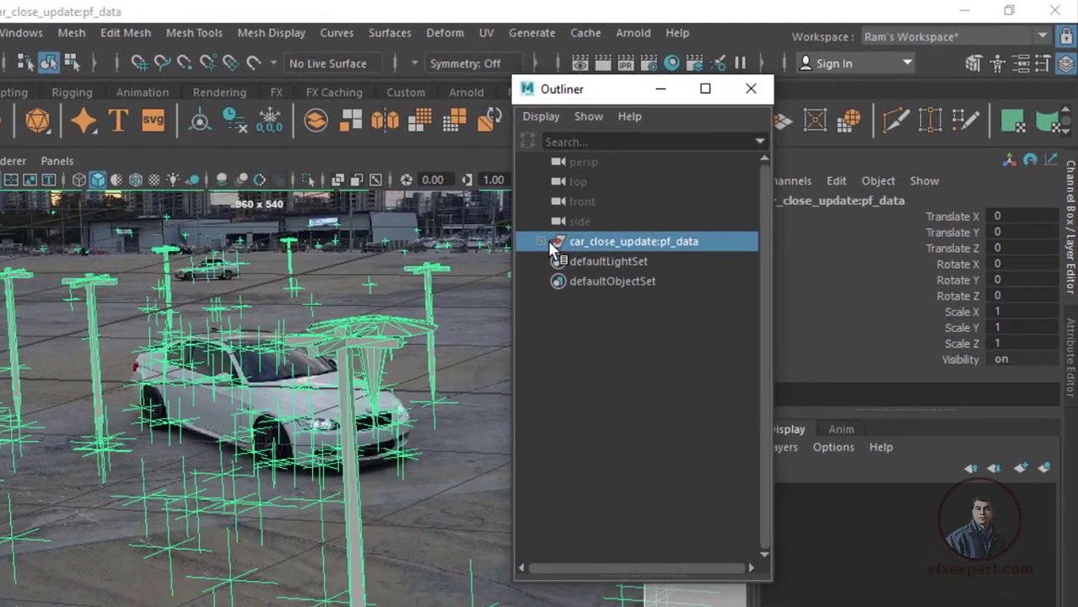
{"action": "left_click", "coordinate": [649, 192]}
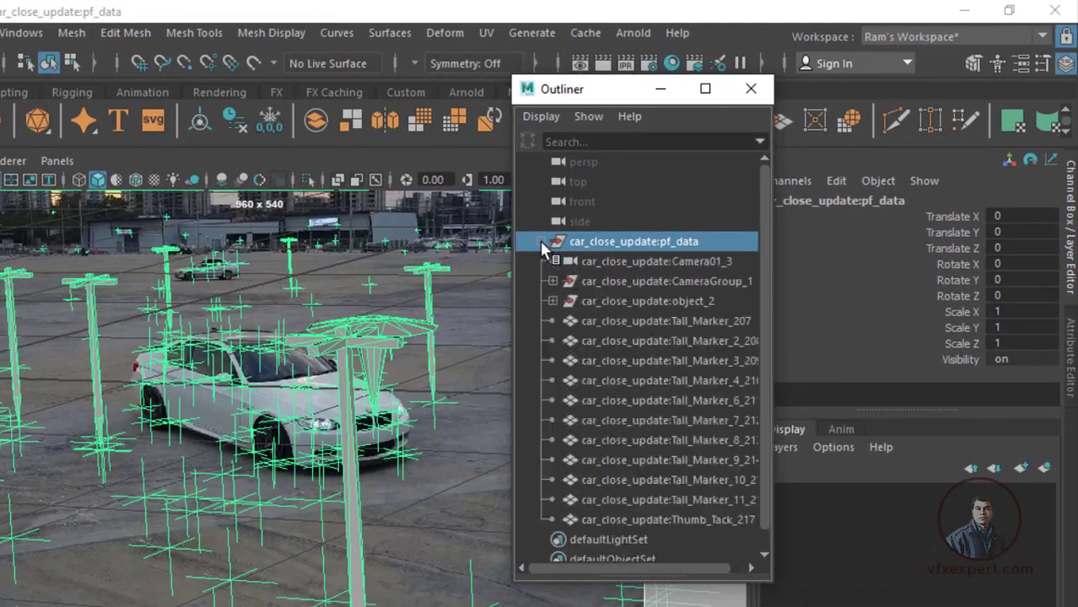
Select the camera, CameraGroup_1, object_2, tall markers and Thumb_Tack_217 in turn to identify each one in the viewport.
{"action": "left_click", "coordinate": [614, 264]}
{"action": "left_click", "coordinate": [629, 283]}
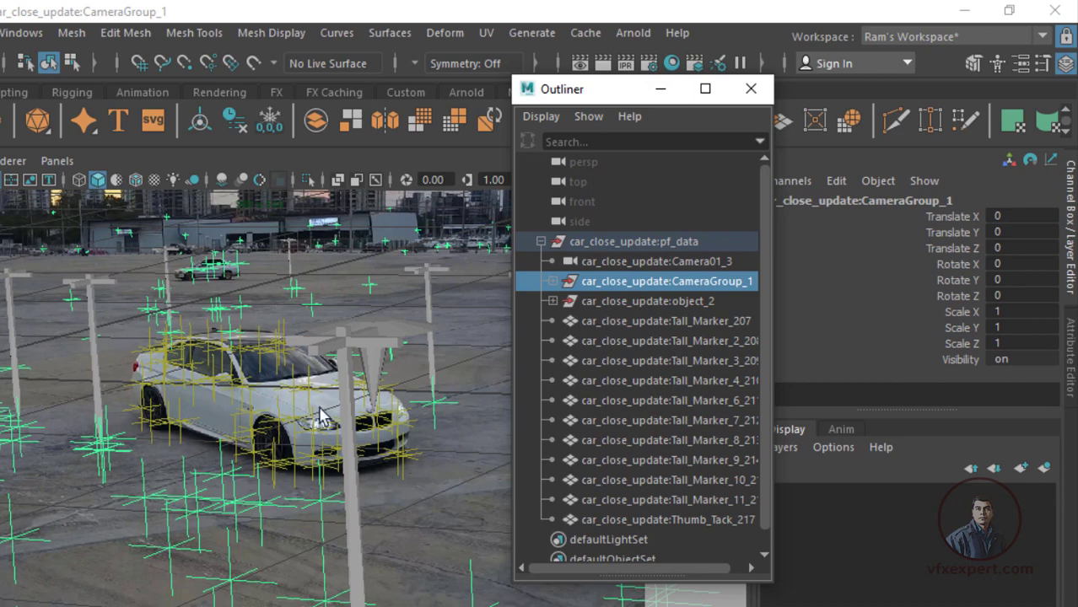
{"action": "left_click", "coordinate": [624, 302]}
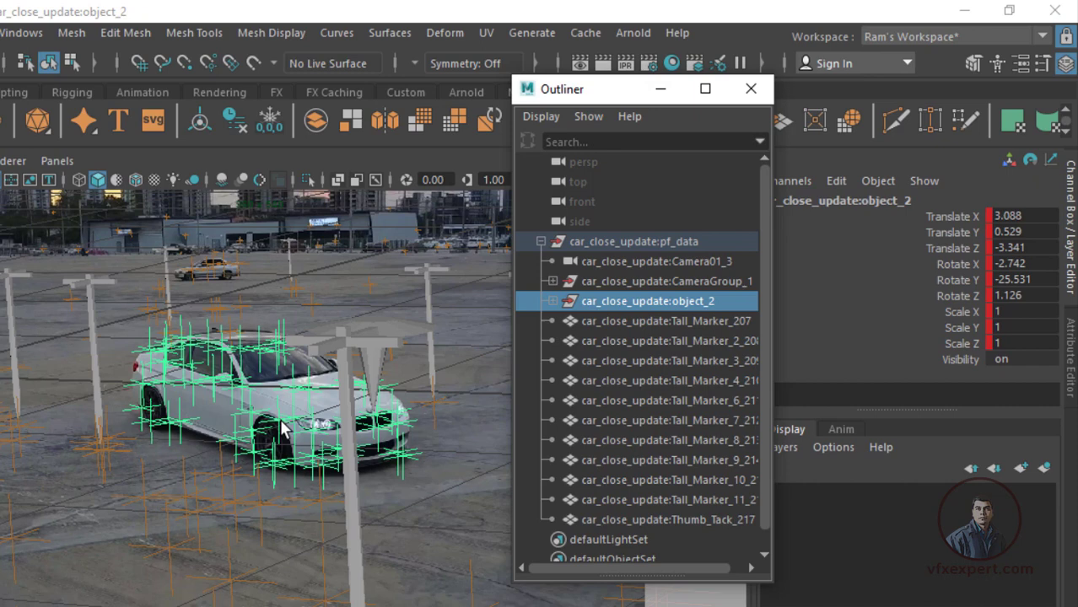
{"action": "left_click", "coordinate": [648, 322]}
{"action": "left_click", "coordinate": [623, 480]}
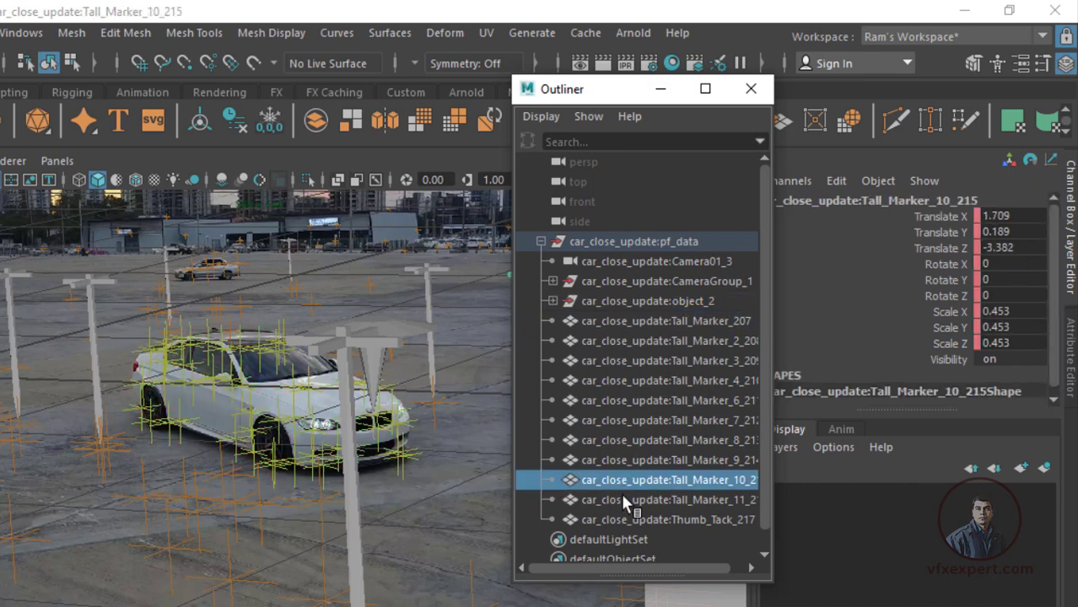
{"action": "left_click", "coordinate": [622, 520]}
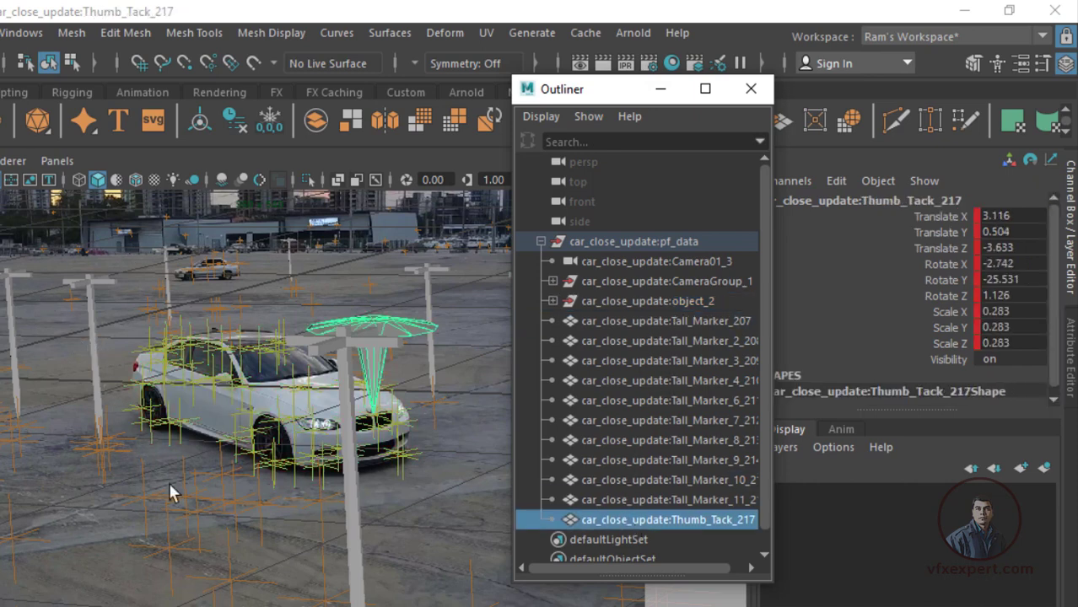
Select all tall markers and the thumb tack, and put them in a new display layer named pf_mamrkar.
{"action": "left_click_drag", "start_coordinate": [615, 91], "coordinate": [527, 78]}
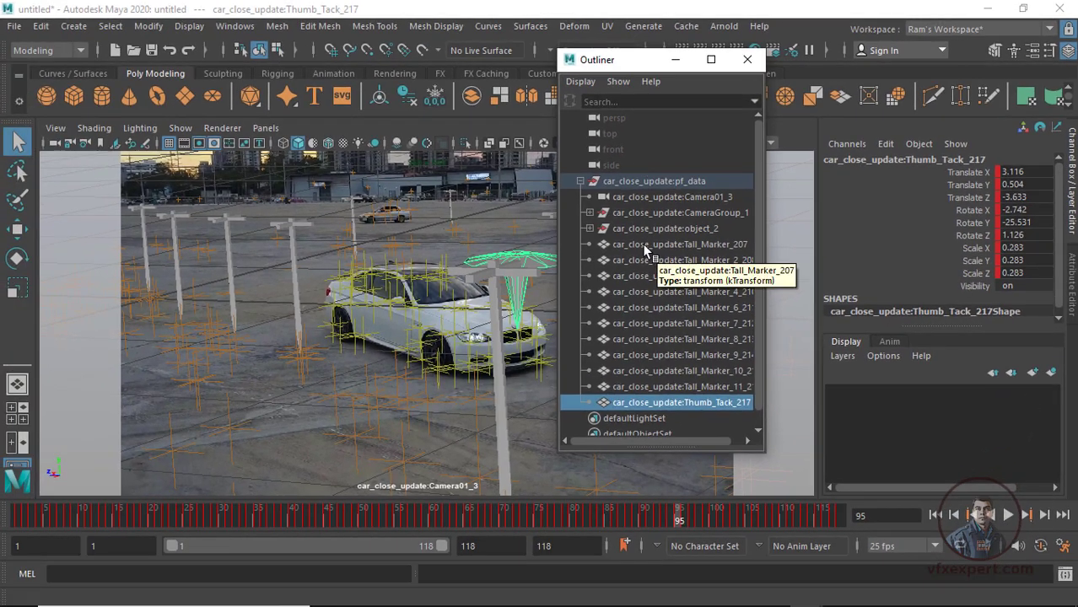
{"action": "left_click", "coordinate": [641, 244], "text": "shift"}
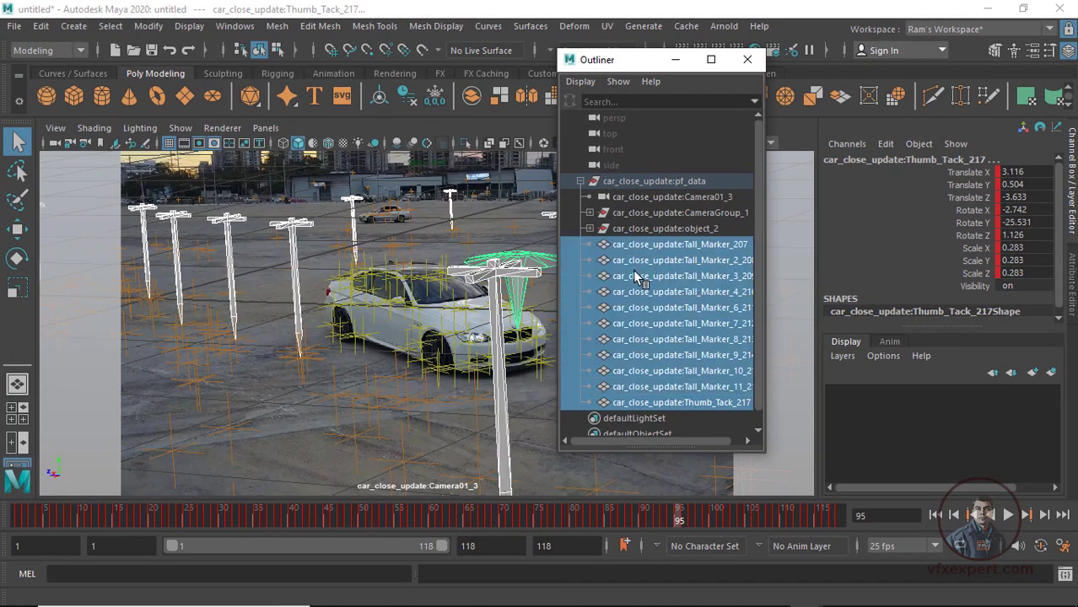
{"action": "left_click", "coordinate": [1050, 373]}
{"action": "double_click", "coordinate": [909, 393]}
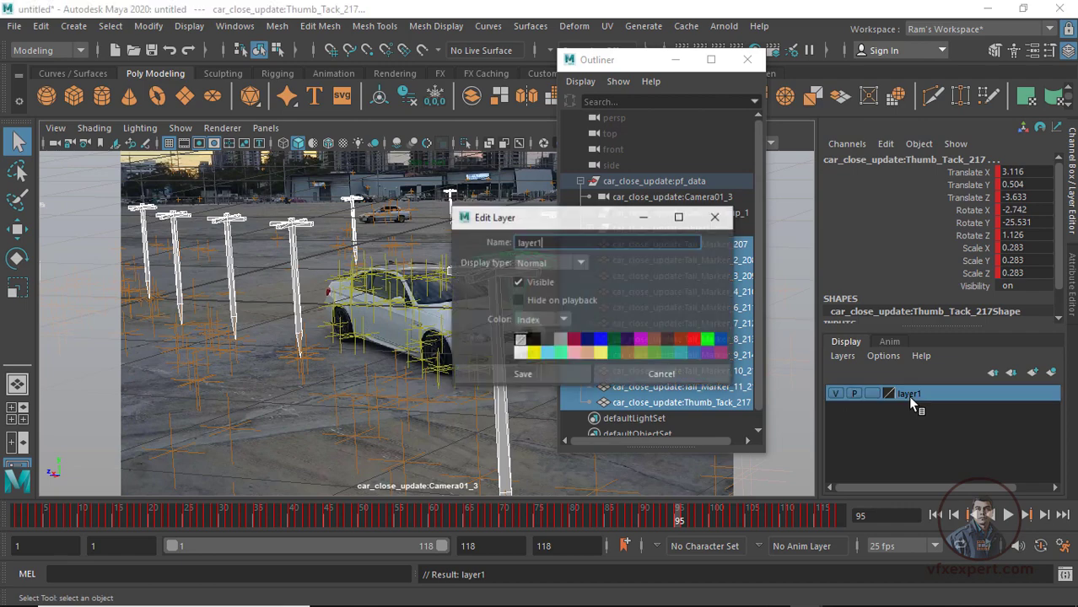
{"action": "type", "text": "pf_mamrkar"}
{"action": "key", "text": "Return"}
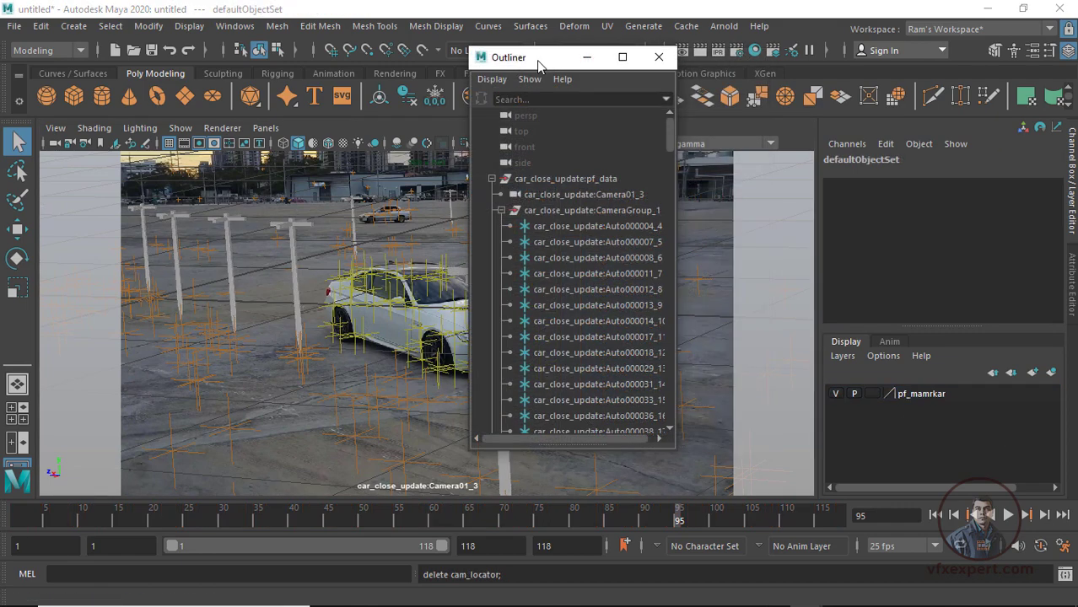
Select every locator inside CameraGroup_1 and put them in a new display layer named cam_locator.
{"action": "left_click_drag", "start_coordinate": [538, 61], "coordinate": [581, 38]}
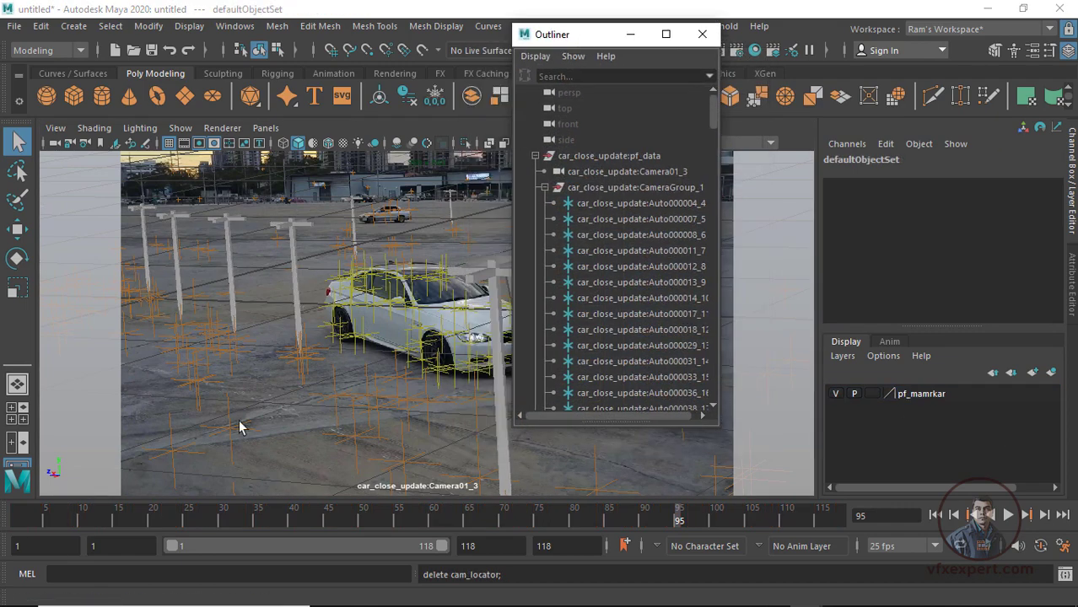
{"action": "left_click", "coordinate": [589, 207]}
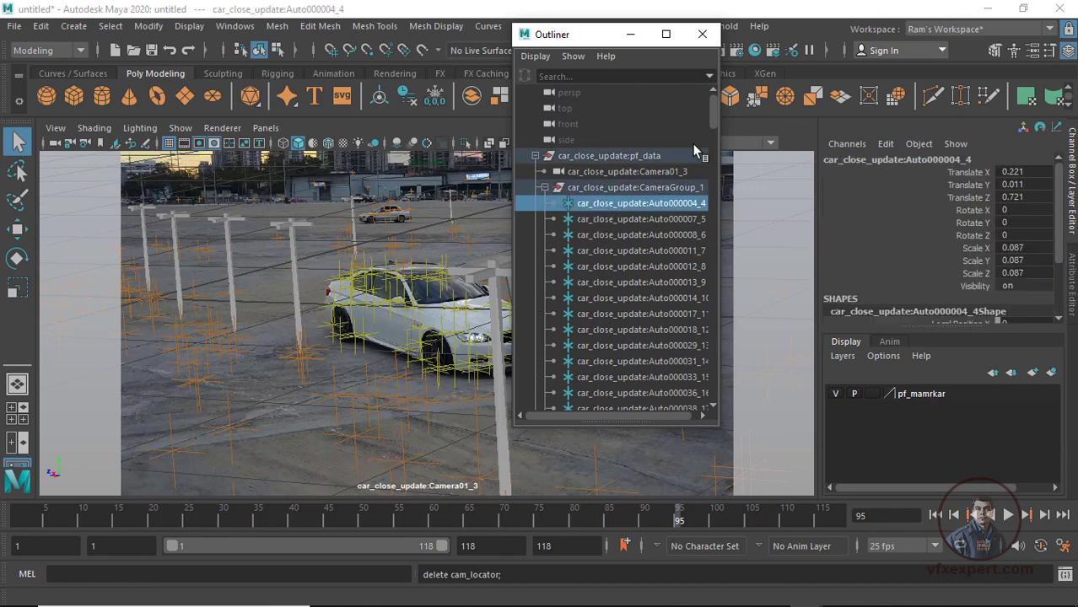
{"action": "left_click_drag", "start_coordinate": [713, 114], "coordinate": [714, 352]}
{"action": "left_click", "coordinate": [587, 297], "text": "shift"}
{"action": "left_click", "coordinate": [1050, 372]}
{"action": "double_click", "coordinate": [909, 393]}
{"action": "left_click_drag", "start_coordinate": [544, 243], "coordinate": [478, 247]}
{"action": "type", "text": "cam_locator"}
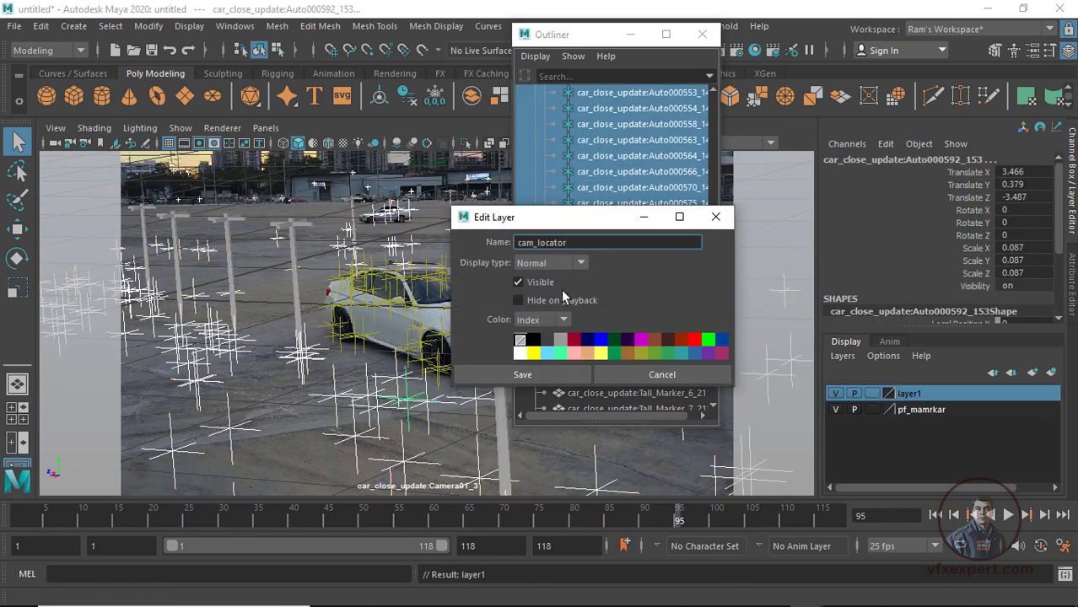
{"action": "left_click", "coordinate": [554, 373]}
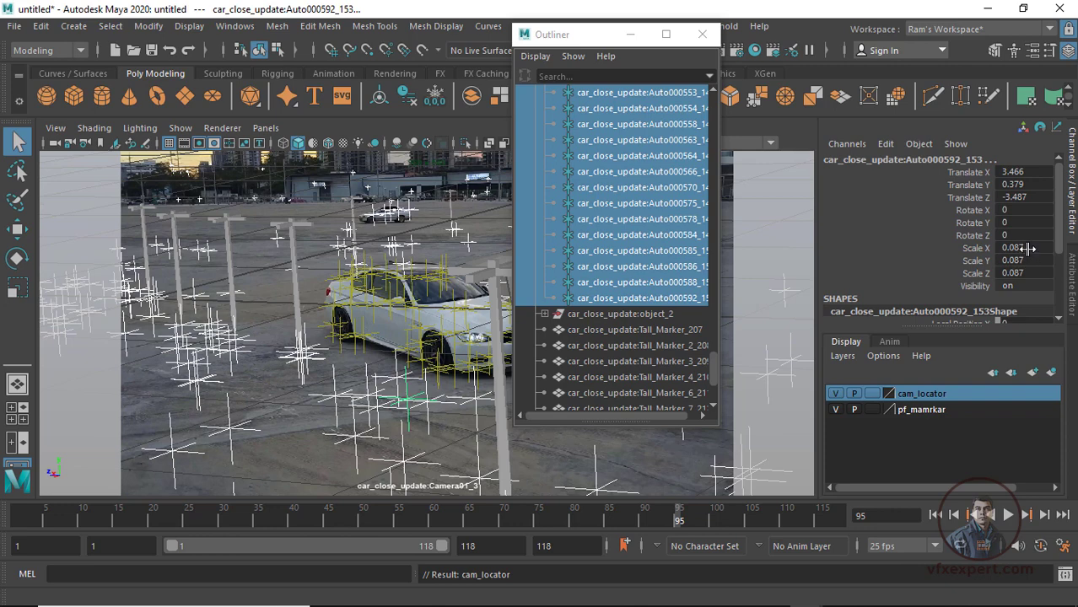
Set Scale X, Y and Z of the selected camera locators to 0.02 and collapse CameraGroup_1.
{"action": "left_click_drag", "start_coordinate": [1025, 247], "coordinate": [1027, 272]}
{"action": "key", "text": "BackSpace"}
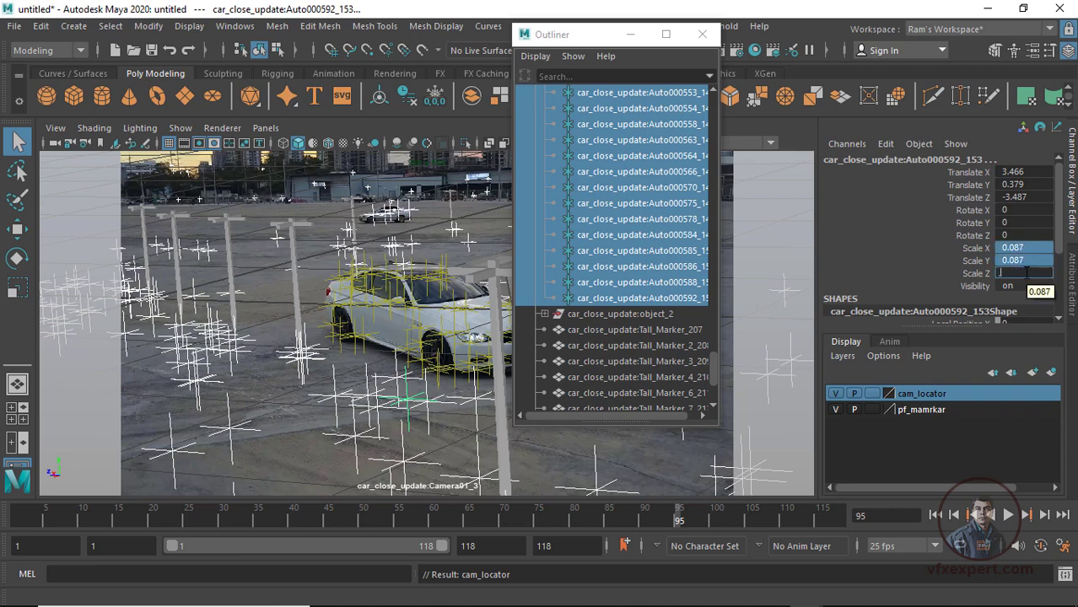
{"action": "type", "text": ".02"}
{"action": "key", "text": "Return"}
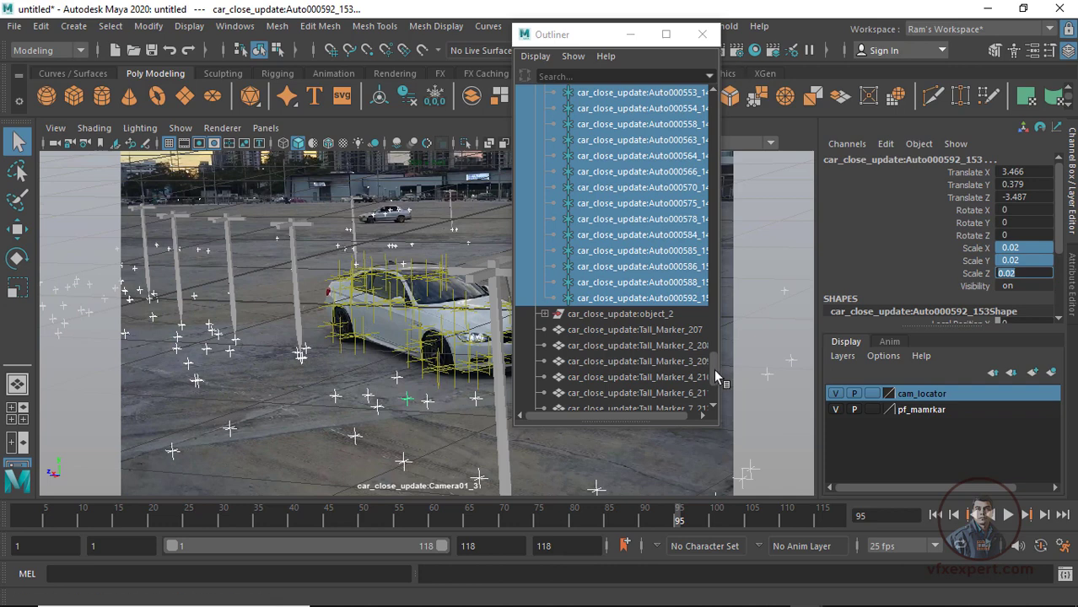
{"action": "left_click_drag", "start_coordinate": [713, 368], "coordinate": [713, 111]}
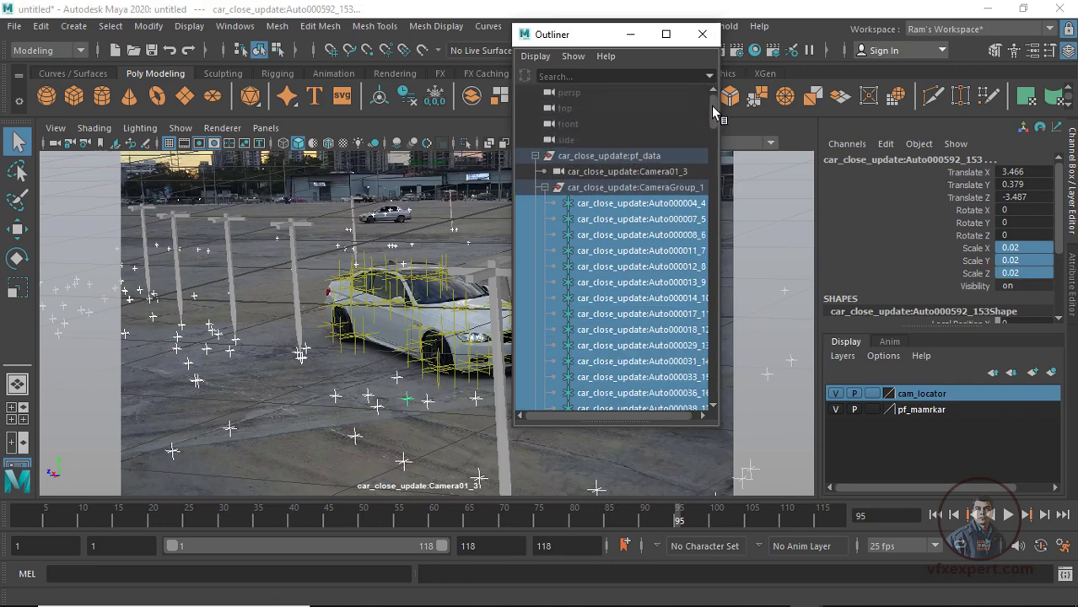
{"action": "left_click", "coordinate": [546, 187]}
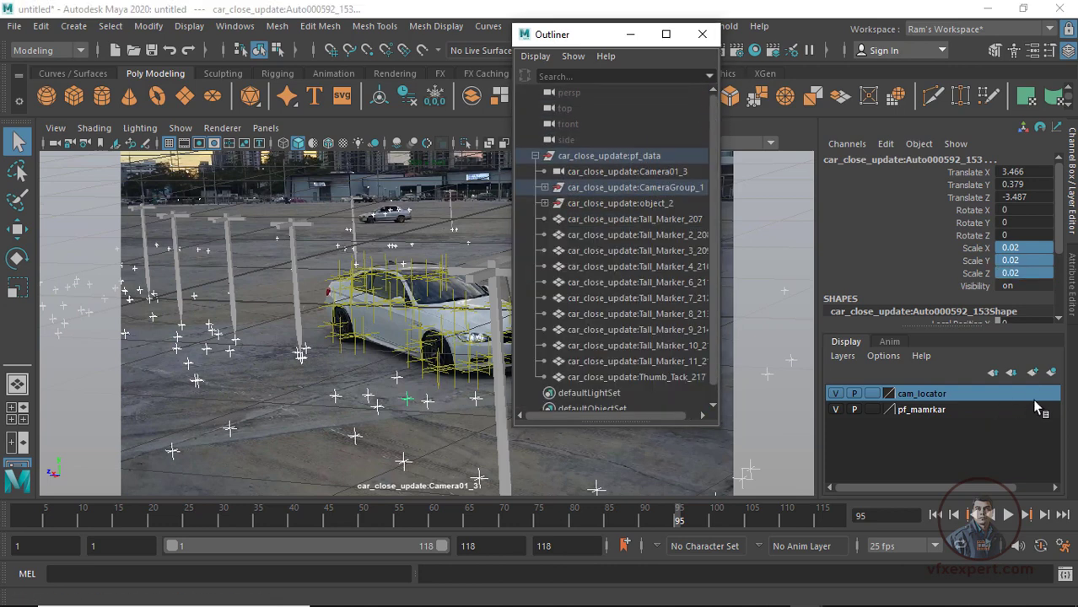
Expand object_2, select all its locators and put them in a new display layer named object_locator.
{"action": "left_click", "coordinate": [544, 203]}
{"action": "left_click", "coordinate": [646, 221]}
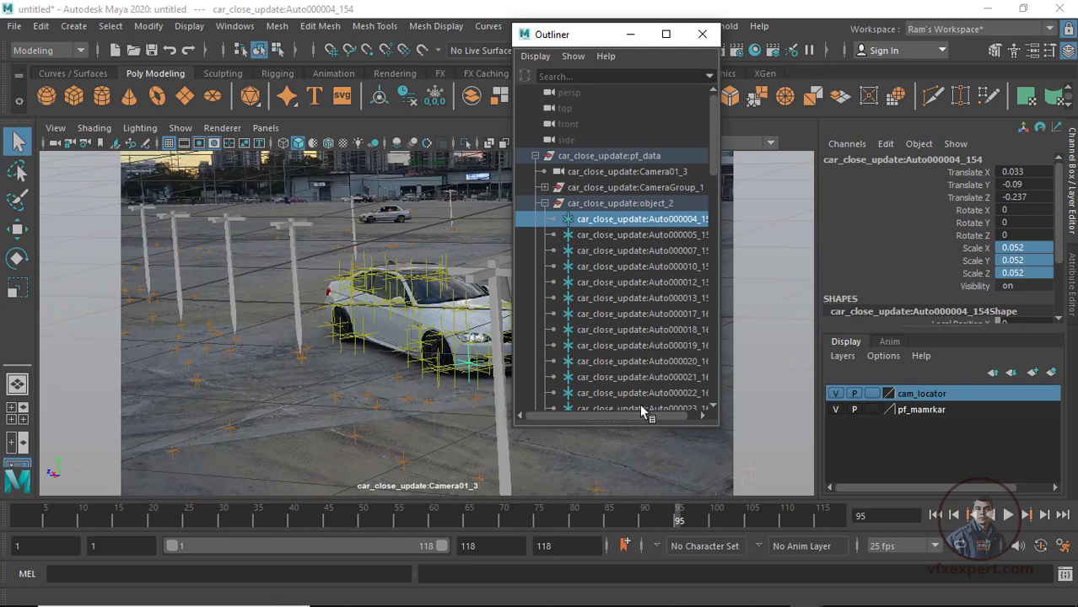
{"action": "mouse_move", "coordinate": [716, 143]}
{"action": "left_mouse_down"}
{"action": "mouse_move", "coordinate": [713, 217]}
{"action": "mouse_move", "coordinate": [719, 154]}
{"action": "left_mouse_up"}
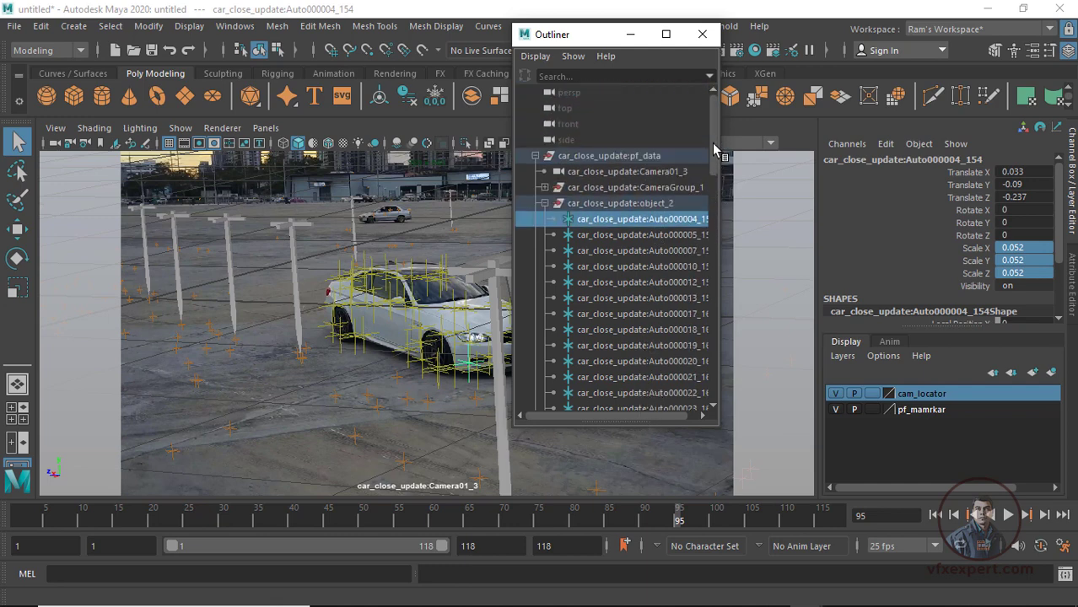
{"action": "left_click", "coordinate": [632, 206]}
{"action": "left_click", "coordinate": [630, 221]}
{"action": "left_click_drag", "start_coordinate": [713, 175], "coordinate": [713, 205]}
{"action": "scroll", "coordinate": [702, 314], "scroll_direction": "down", "scroll_amount": 5}
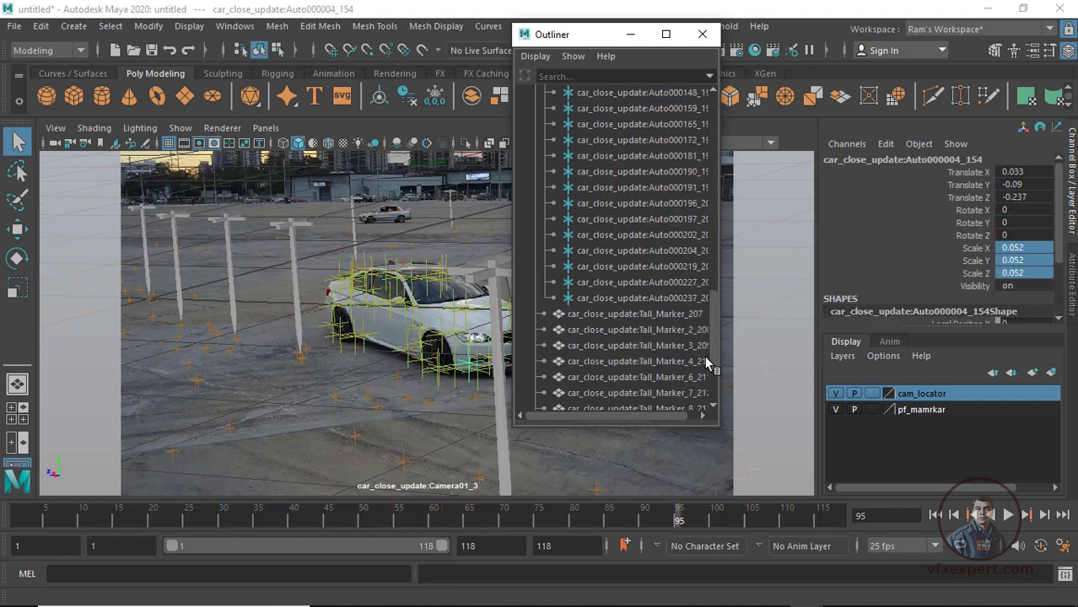
{"action": "left_click", "coordinate": [609, 300], "text": "shift"}
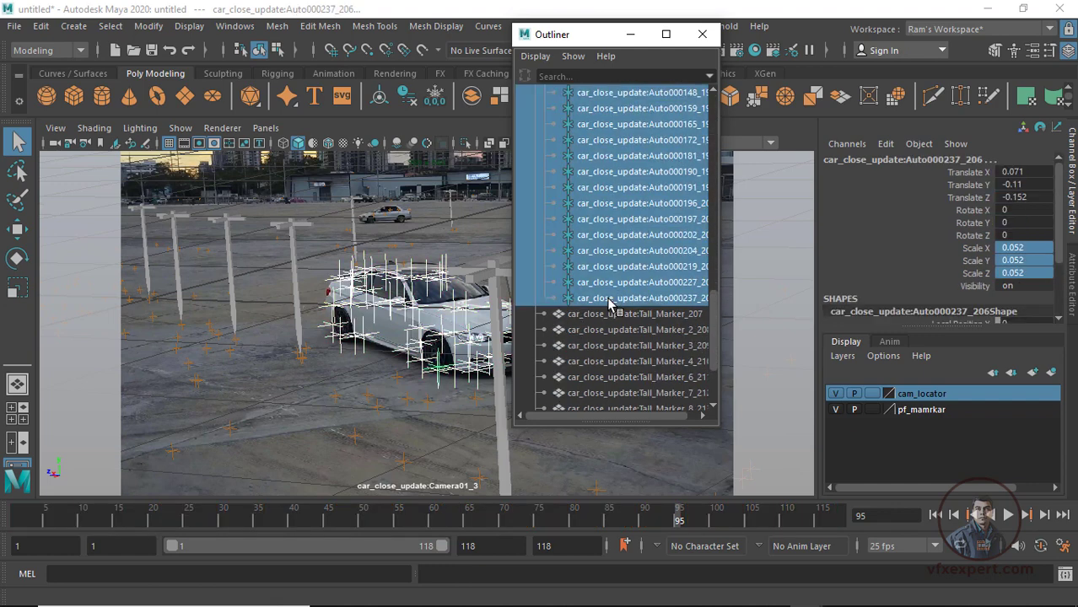
{"action": "left_click", "coordinate": [1051, 372]}
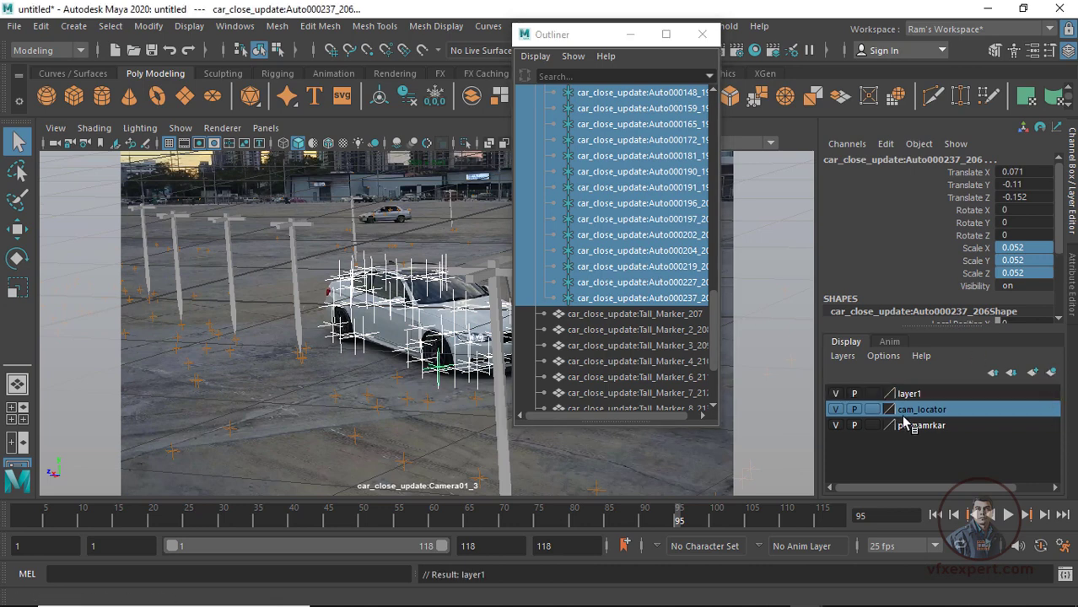
{"action": "double_click", "coordinate": [918, 395]}
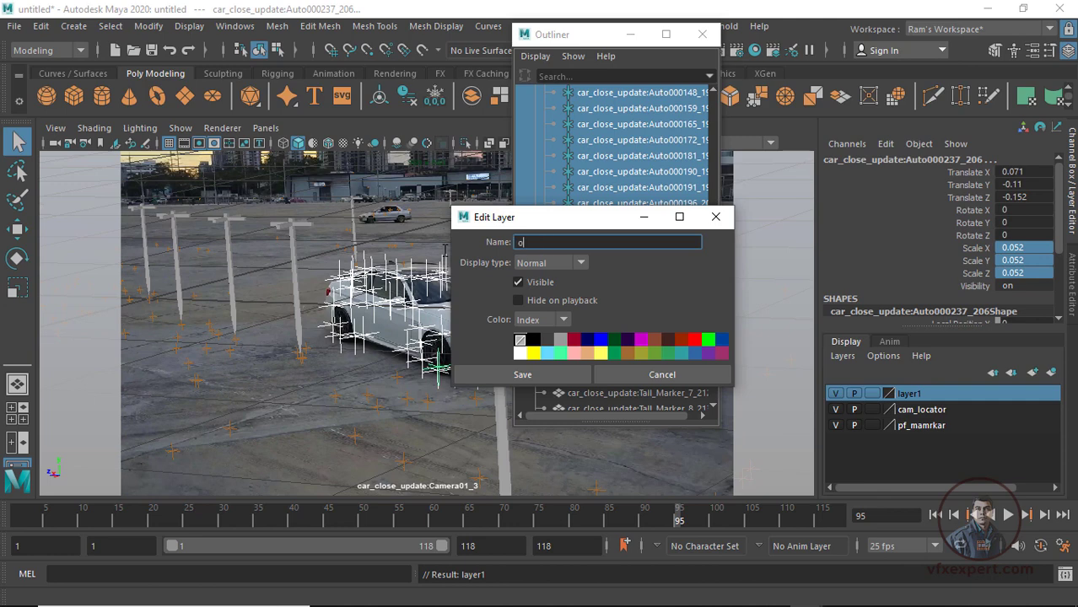
{"action": "type", "text": "object_locator"}
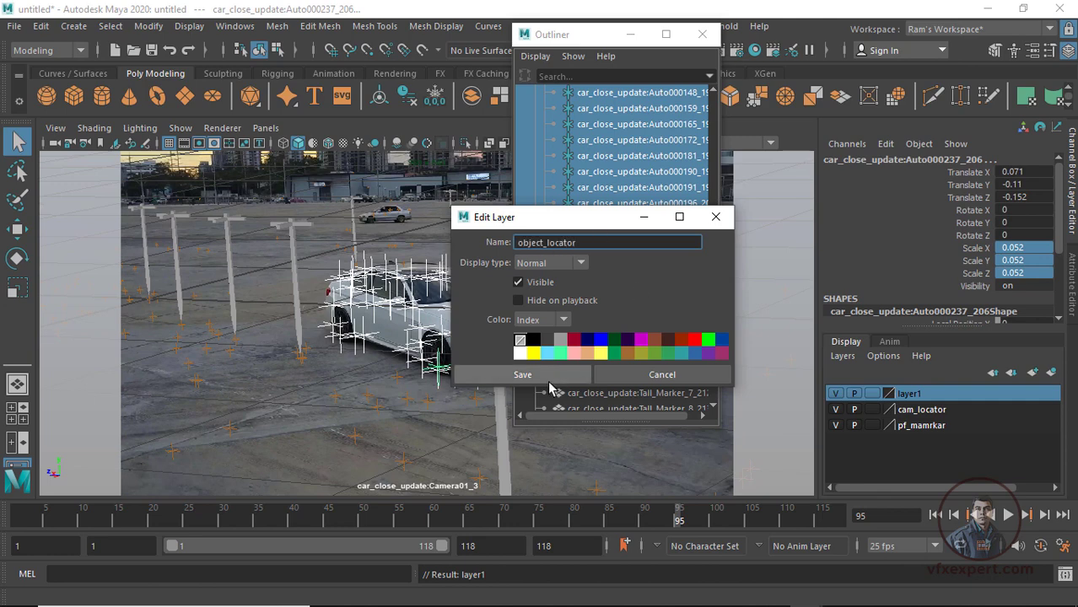
{"action": "left_click", "coordinate": [544, 376]}
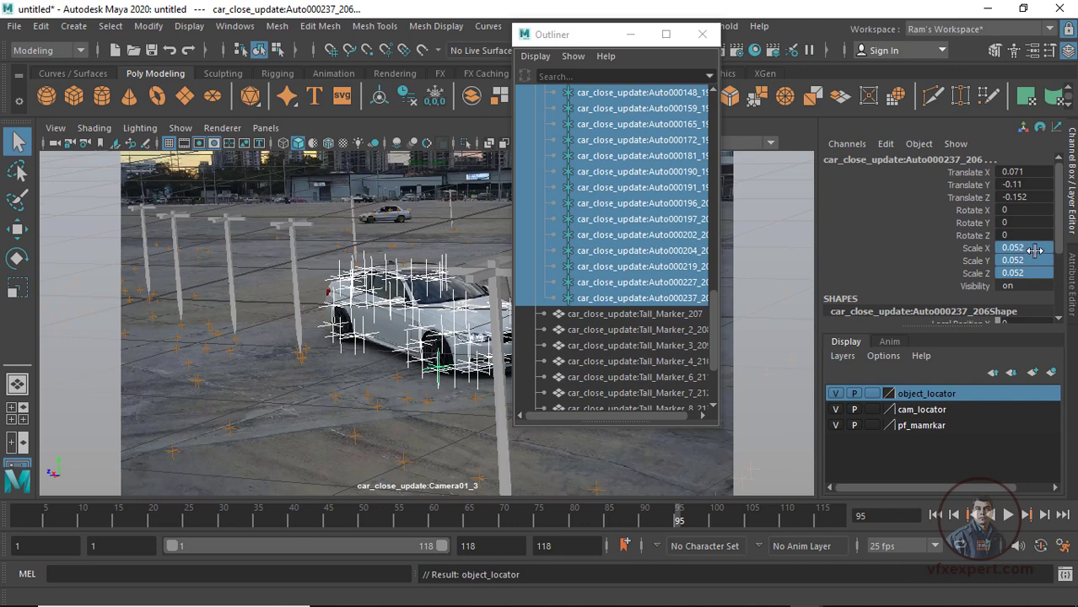
Set Scale X, Y and Z of the object locators to 0.02, then minimize the Outliner and clear the selection.
{"action": "key", "text": "2"}
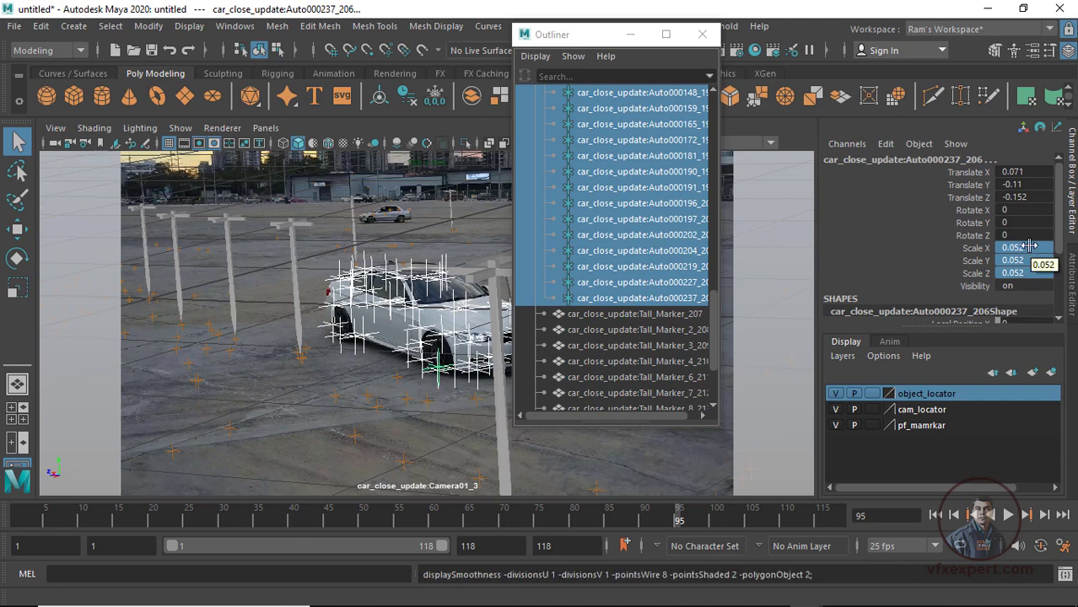
{"action": "left_click", "coordinate": [1026, 248]}
{"action": "left_click_drag", "start_coordinate": [976, 247], "coordinate": [1016, 273]}
{"action": "type", "text": "0.02"}
{"action": "key", "text": "Return"}
{"action": "left_click", "coordinate": [629, 35]}
{"action": "key", "text": "q"}
{"action": "left_click", "coordinate": [422, 430]}
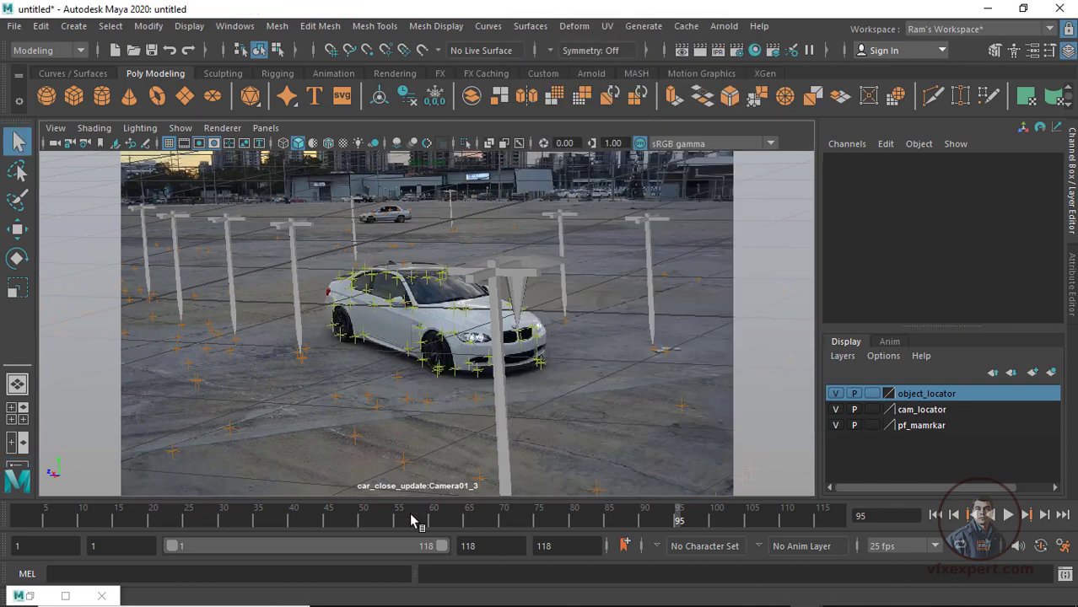
Scrub and play the animation to check how locators and markers follow the footage, keeping the frame rate at 25 fps.
{"action": "key", "text": "alt+v"}
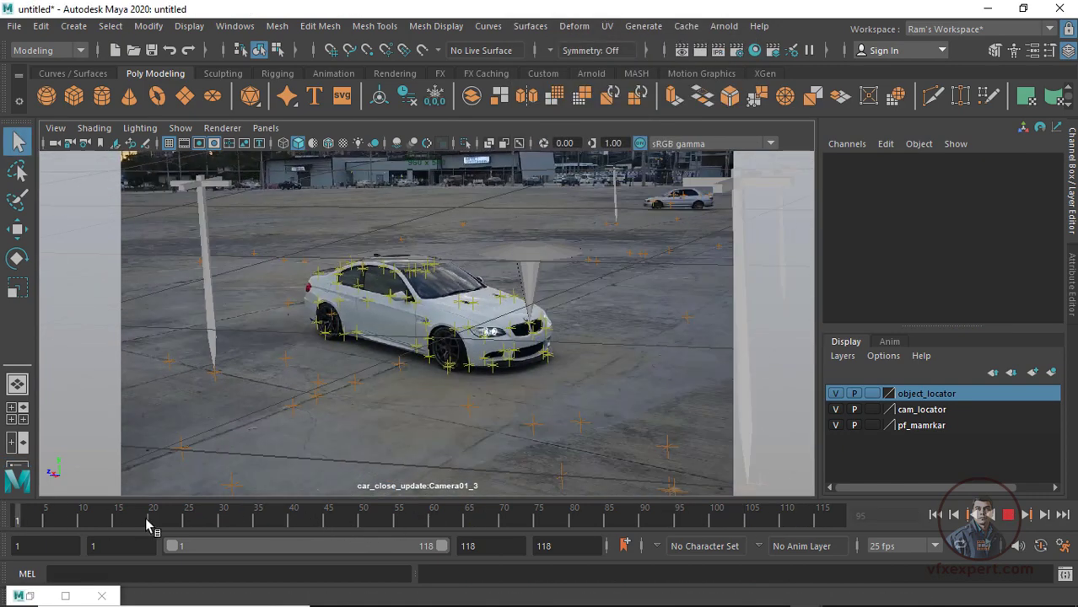
{"action": "left_click_drag", "start_coordinate": [146, 518], "coordinate": [477, 517]}
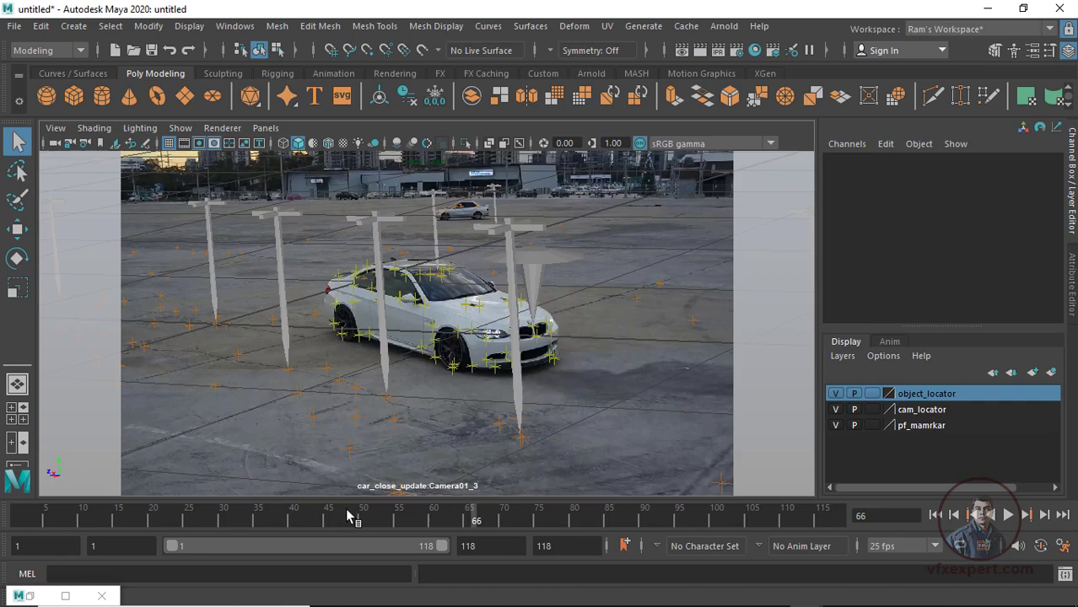
{"action": "left_click_drag", "start_coordinate": [351, 517], "coordinate": [13, 517]}
{"action": "left_click", "coordinate": [1007, 514]}
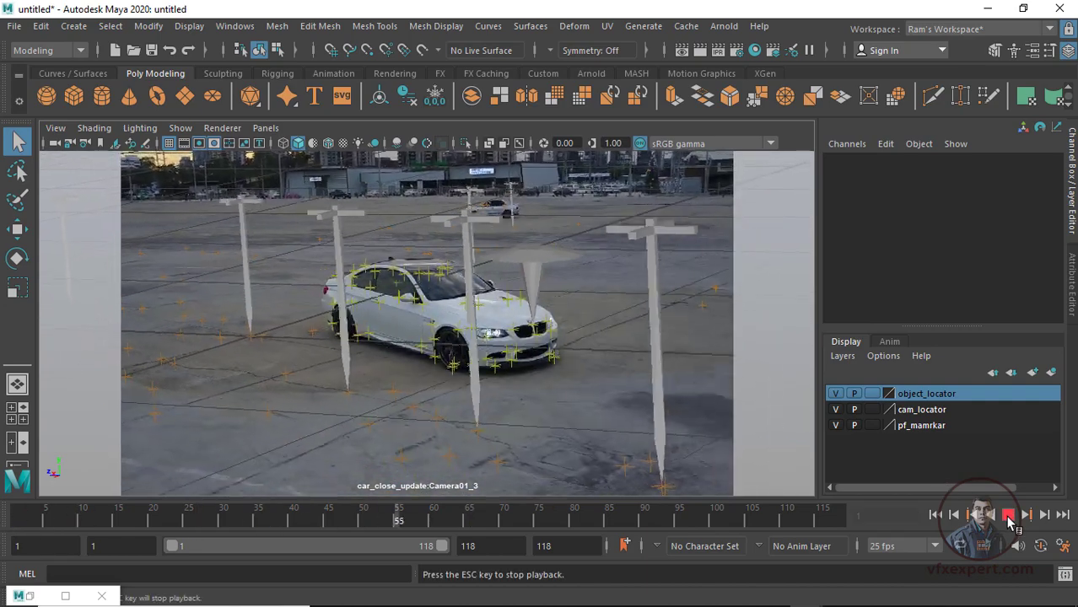
{"action": "left_click", "coordinate": [1008, 514]}
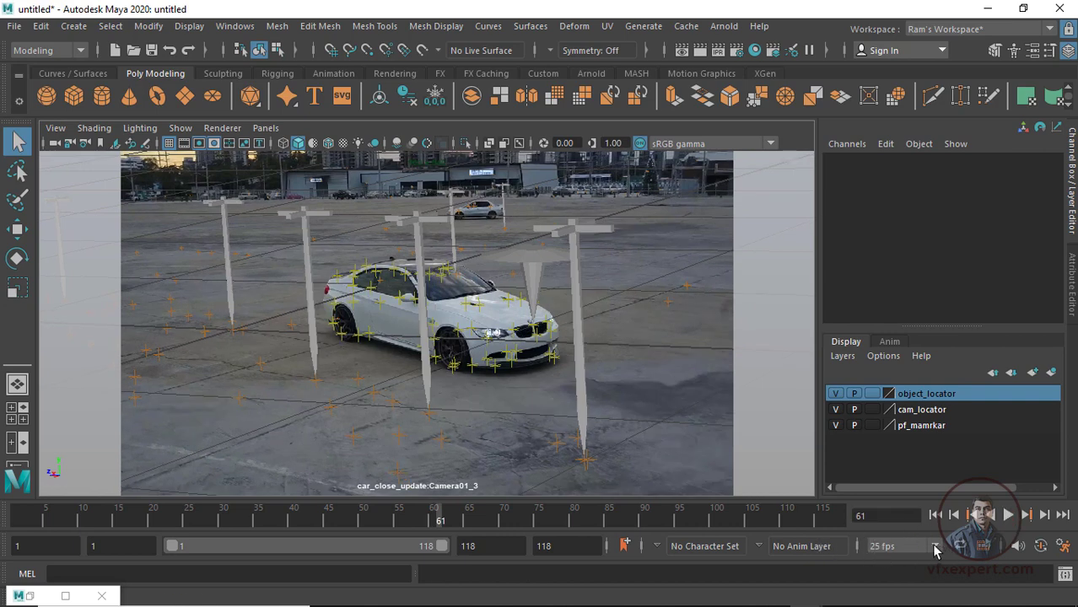
{"action": "left_click", "coordinate": [935, 546]}
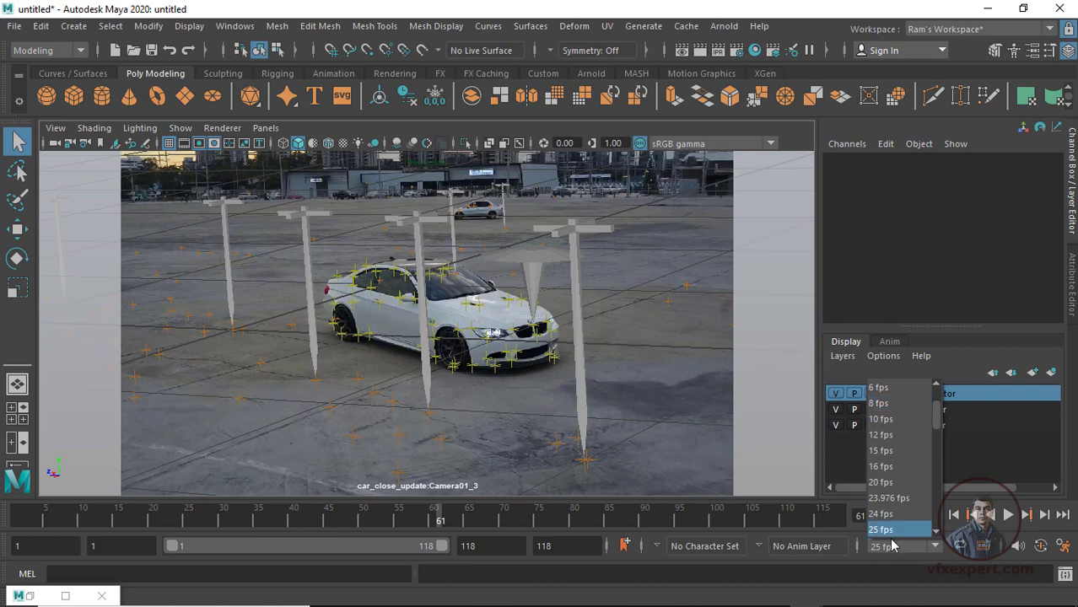
{"action": "left_click", "coordinate": [893, 531]}
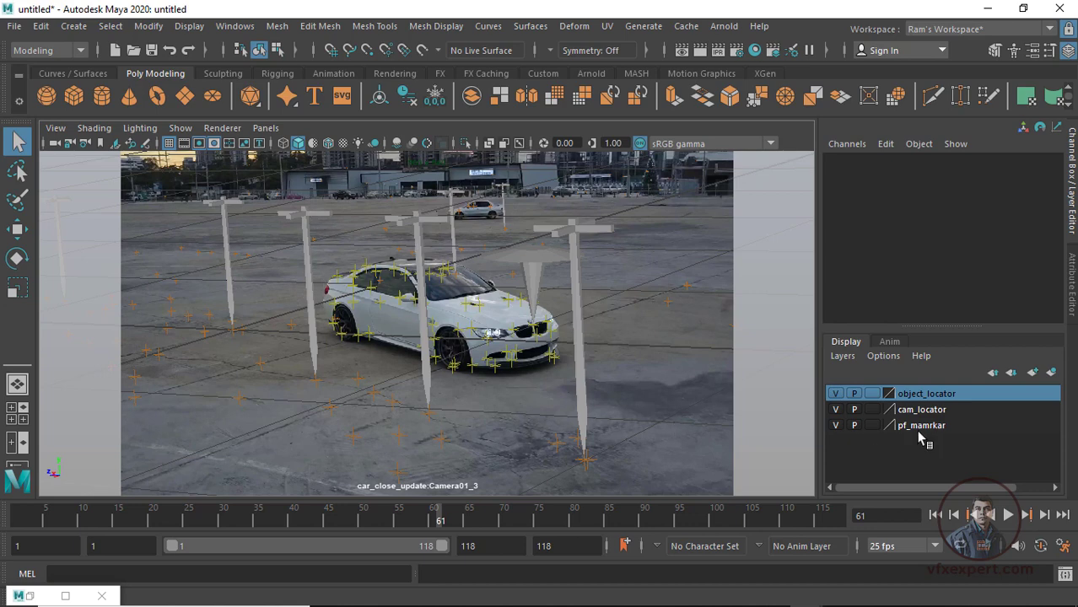
Hide the pf_mamrkar display layer and restore the minimized Outliner.
{"action": "left_click", "coordinate": [837, 430]}
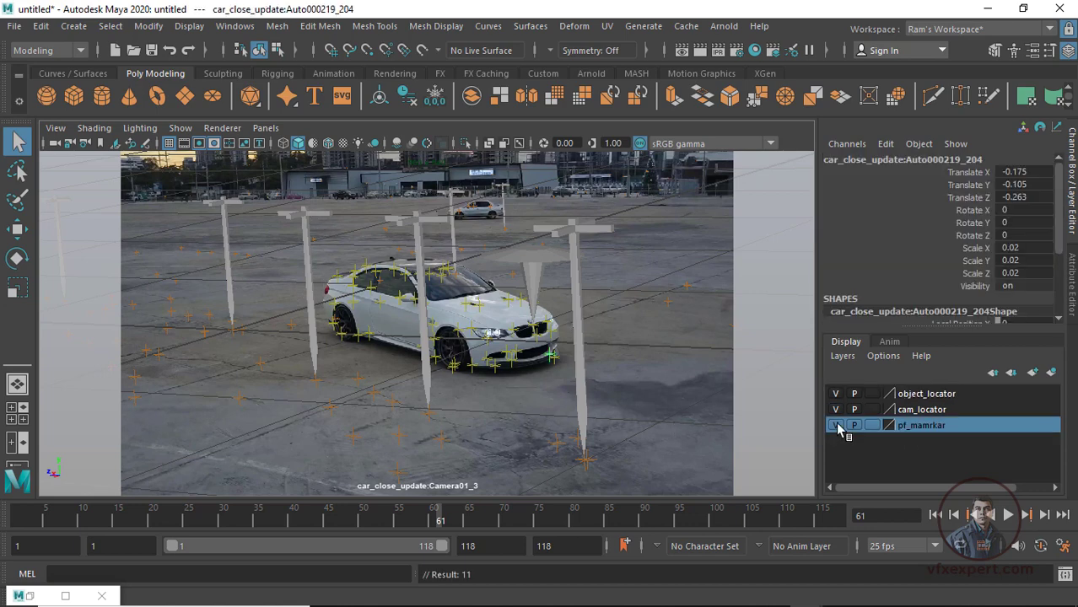
{"action": "left_click", "coordinate": [836, 426]}
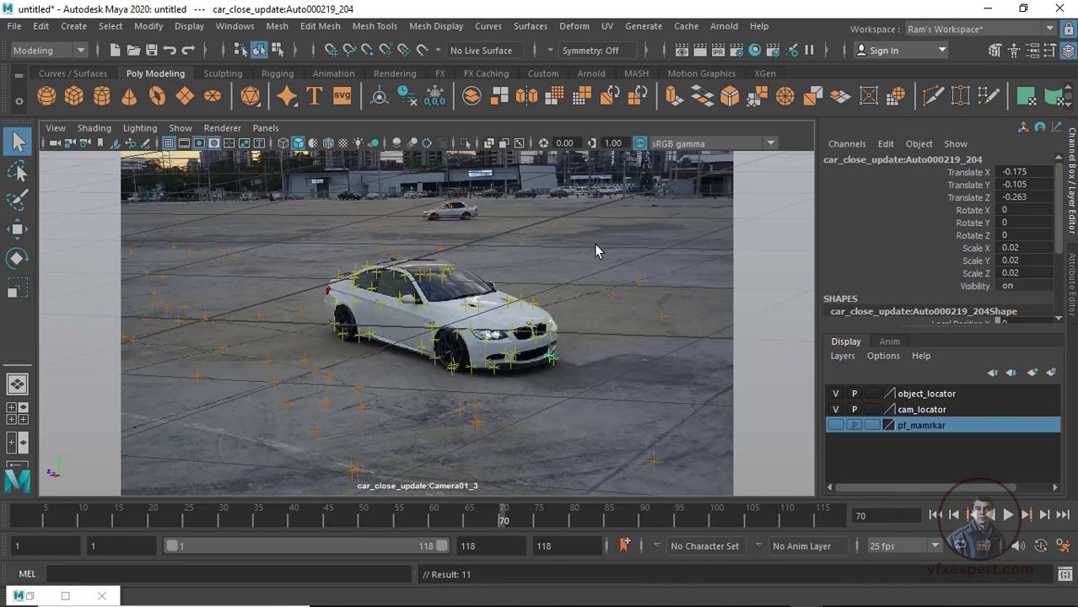
{"action": "left_click", "coordinate": [29, 596]}
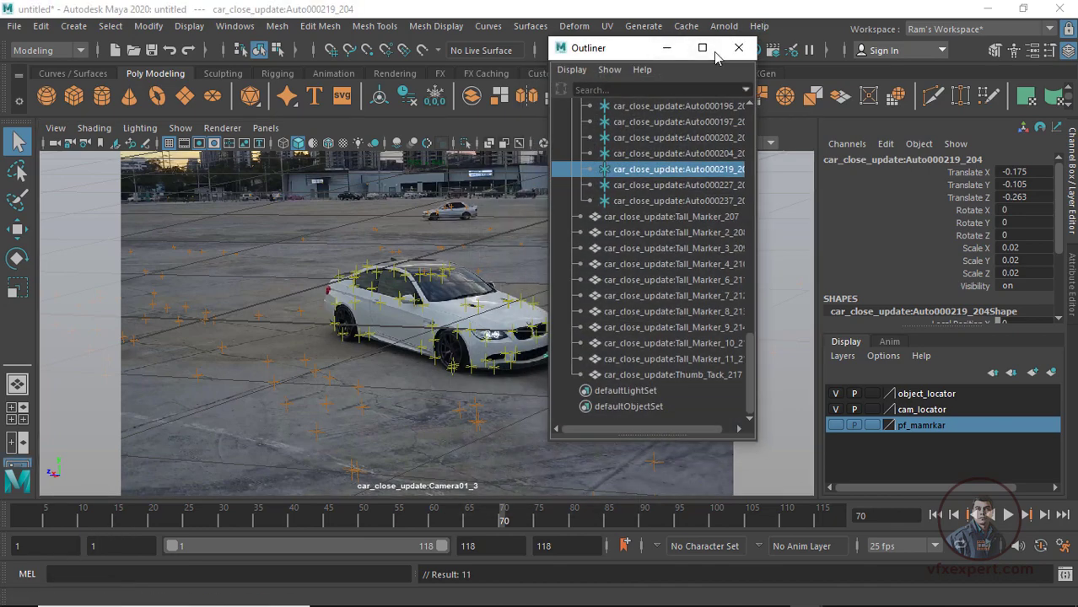
Collapse and select the car_close_update:pf_data group in the Outliner and set its Rotate Z to -4 to level the tracked scene.
{"action": "left_click_drag", "start_coordinate": [749, 356], "coordinate": [748, 118]}
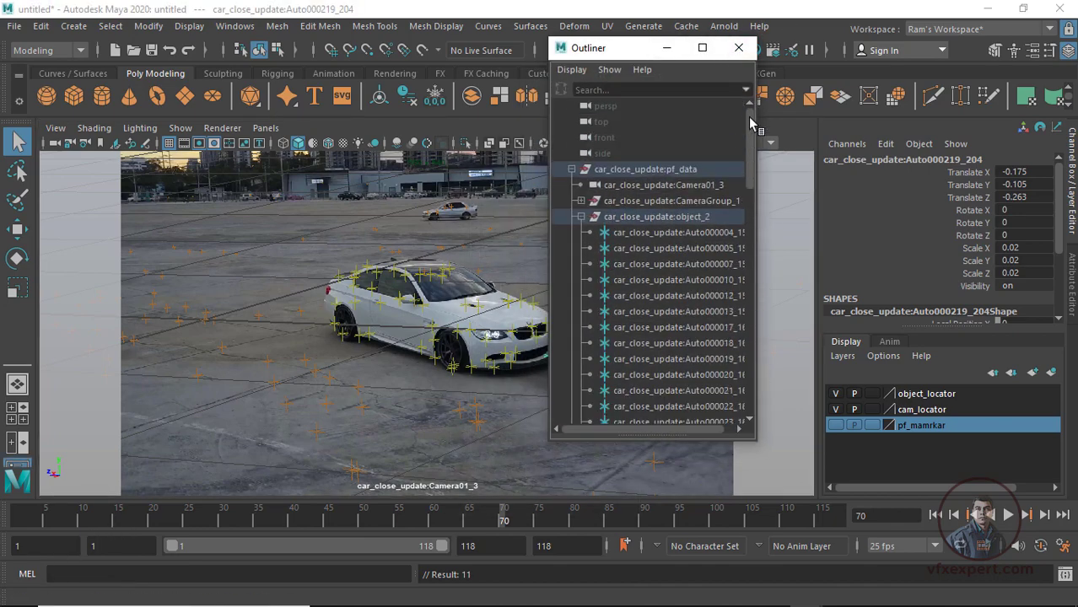
{"action": "left_click", "coordinate": [572, 169]}
{"action": "left_click_drag", "start_coordinate": [629, 40], "coordinate": [226, 220]}
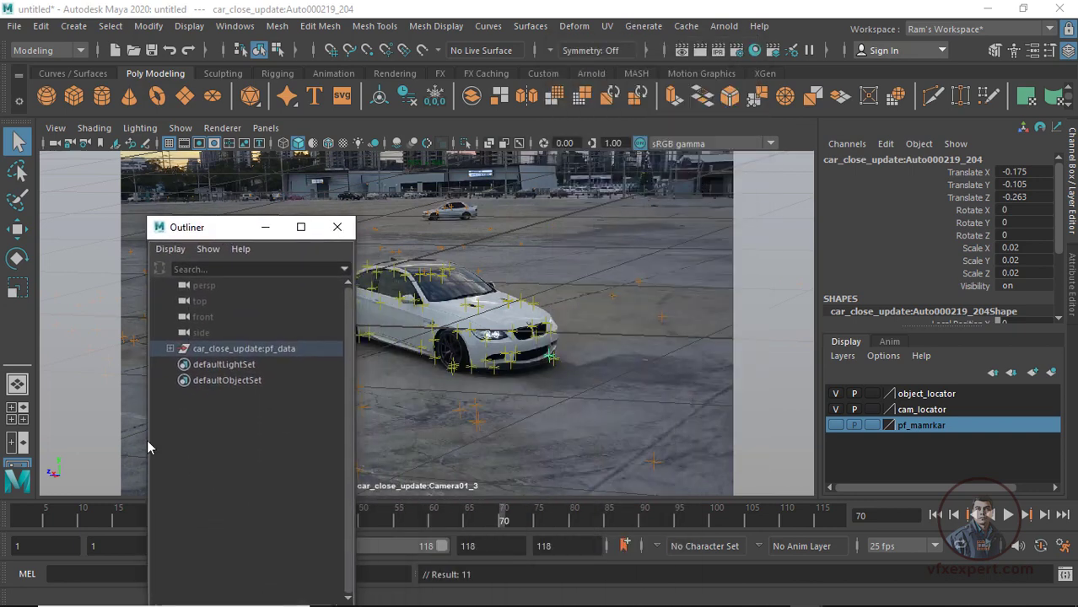
{"action": "left_click", "coordinate": [249, 350]}
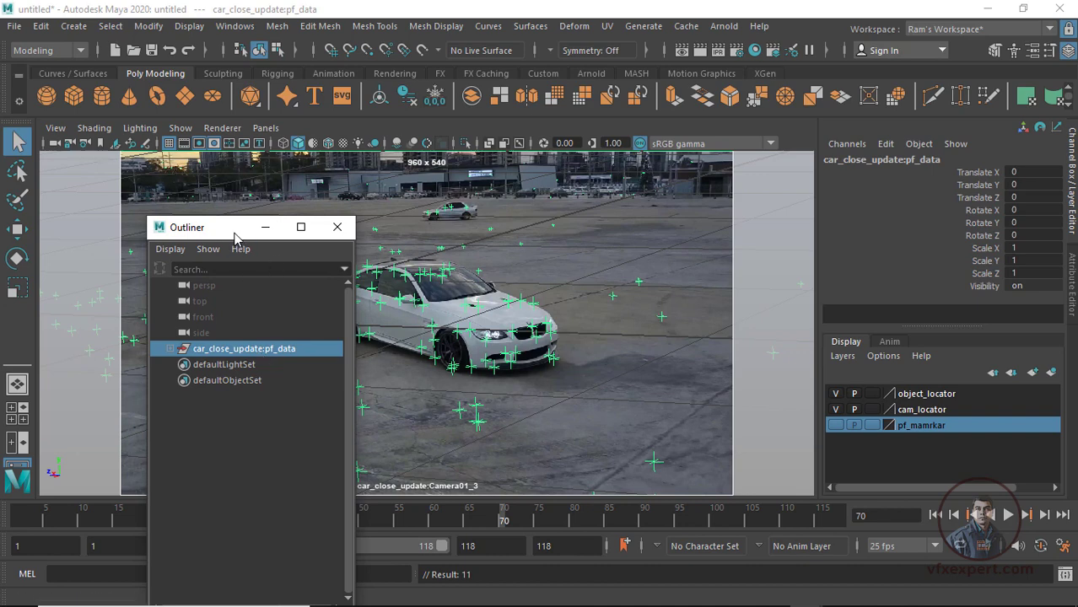
{"action": "left_click_drag", "start_coordinate": [240, 228], "coordinate": [479, 403]}
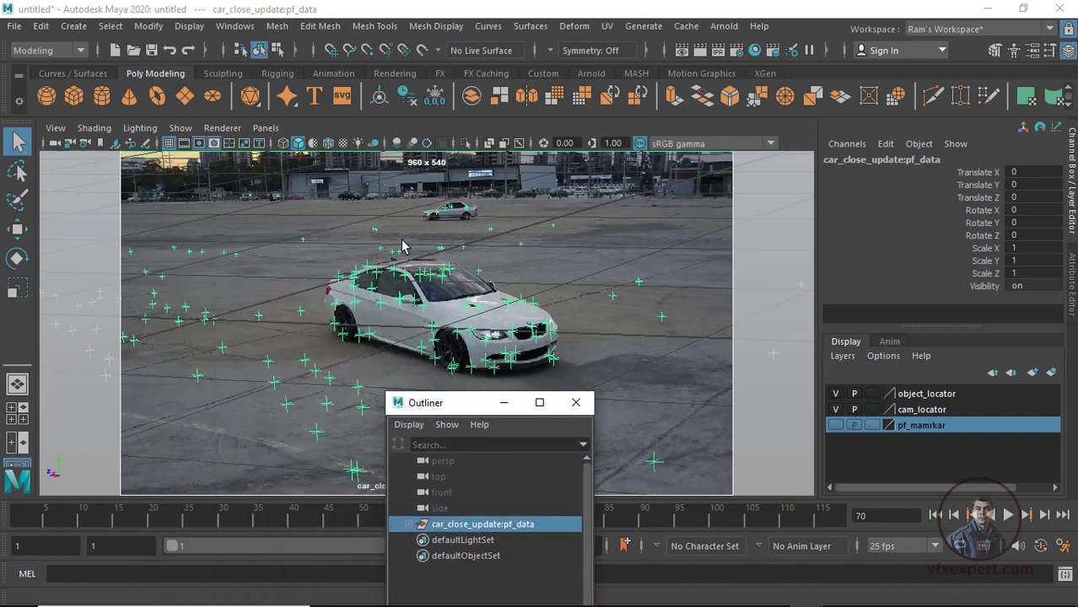
{"action": "key", "text": "w"}
{"action": "key", "text": "e"}
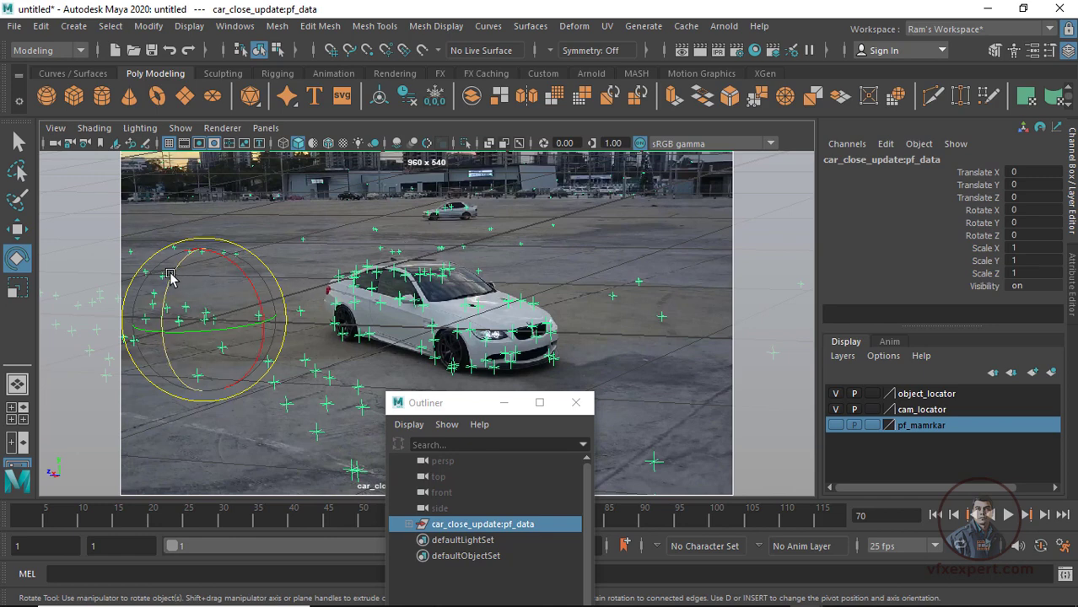
{"action": "left_click_drag", "start_coordinate": [170, 276], "coordinate": [172, 282]}
{"action": "double_click", "coordinate": [1030, 236]}
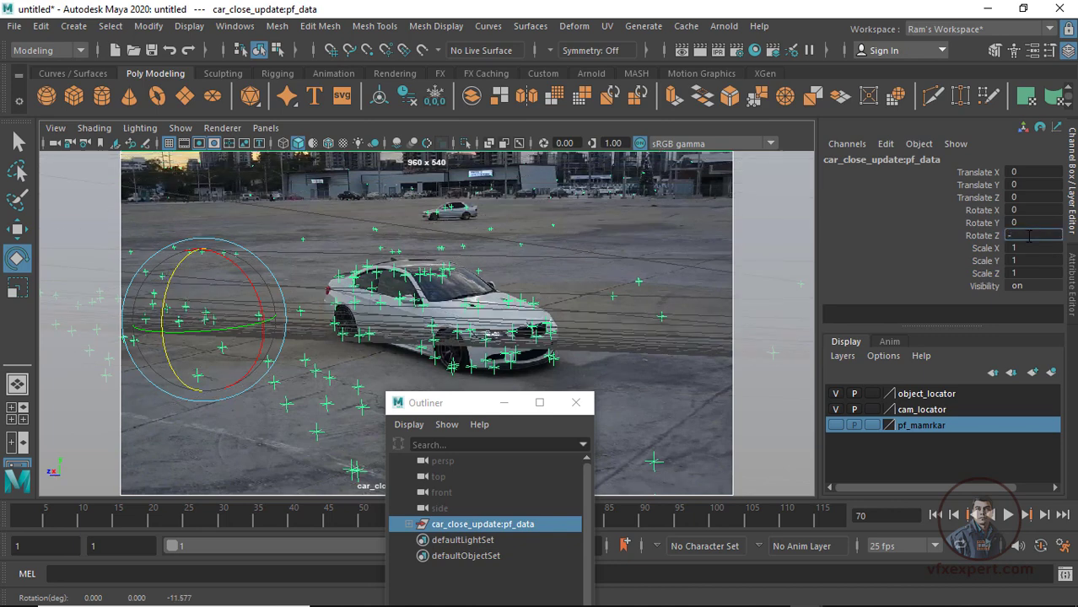
{"action": "key", "text": "Return"}
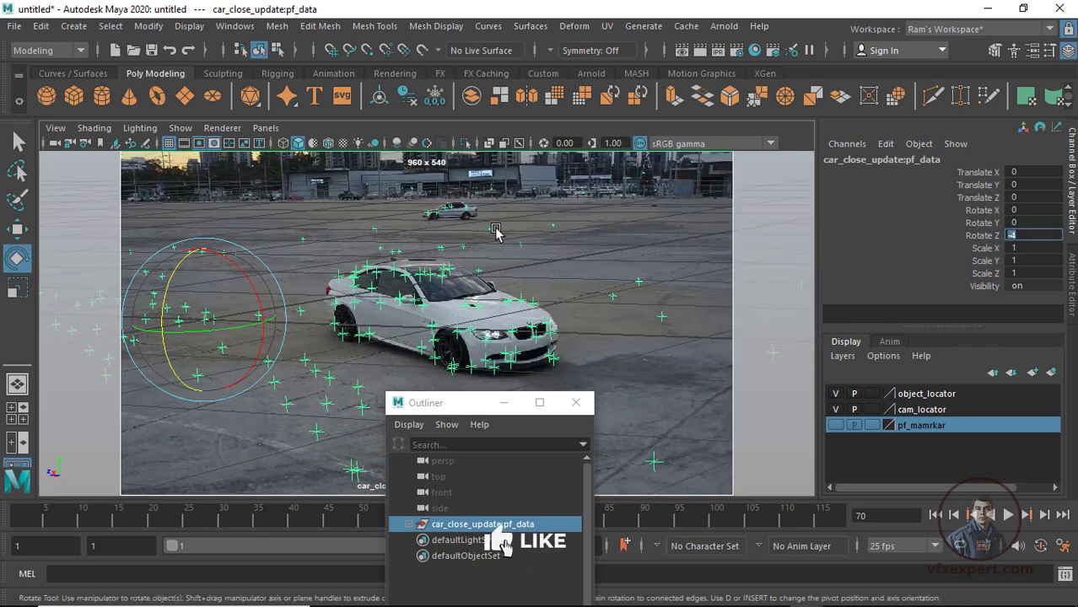
Minimize the Outliner, clear the selection, play the shot to check the grid against the ground, and return to frame 1.
{"action": "left_click", "coordinate": [503, 402]}
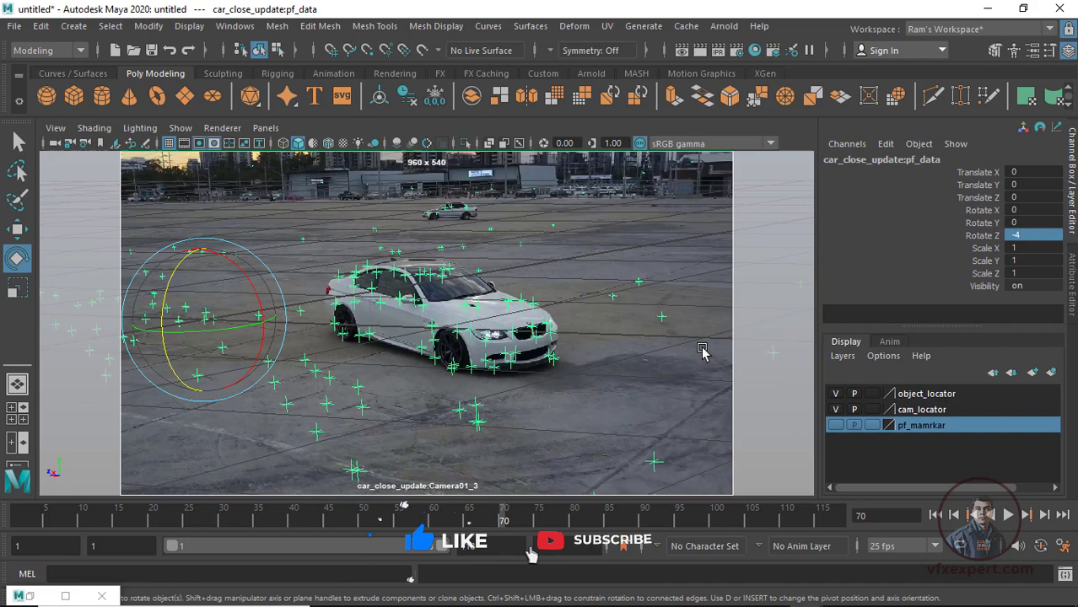
{"action": "left_click", "coordinate": [759, 319]}
{"action": "key", "text": "alt+v"}
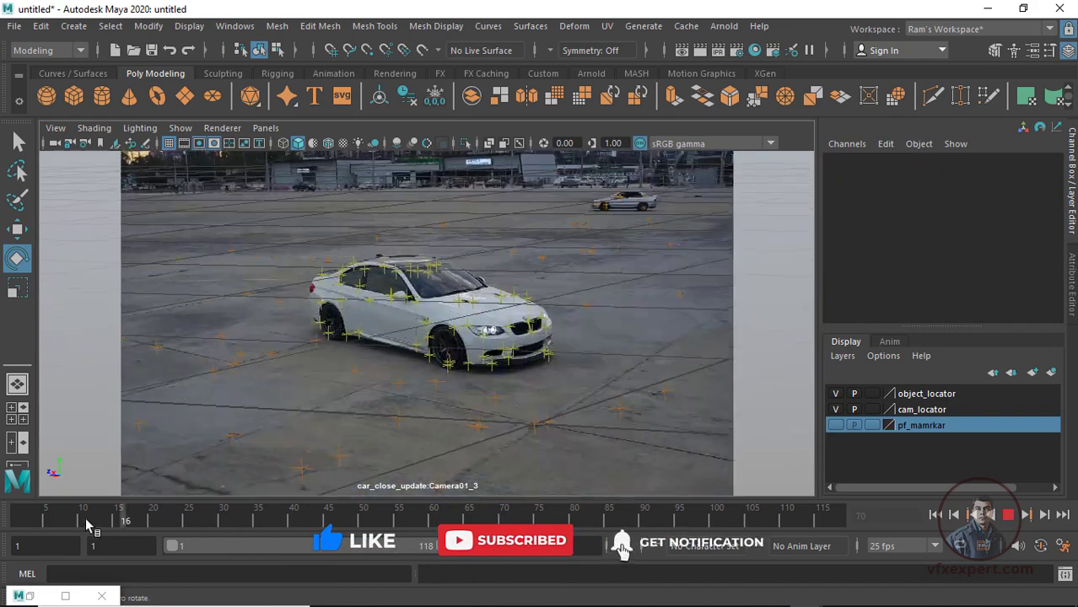
{"action": "left_click", "coordinate": [17, 521]}
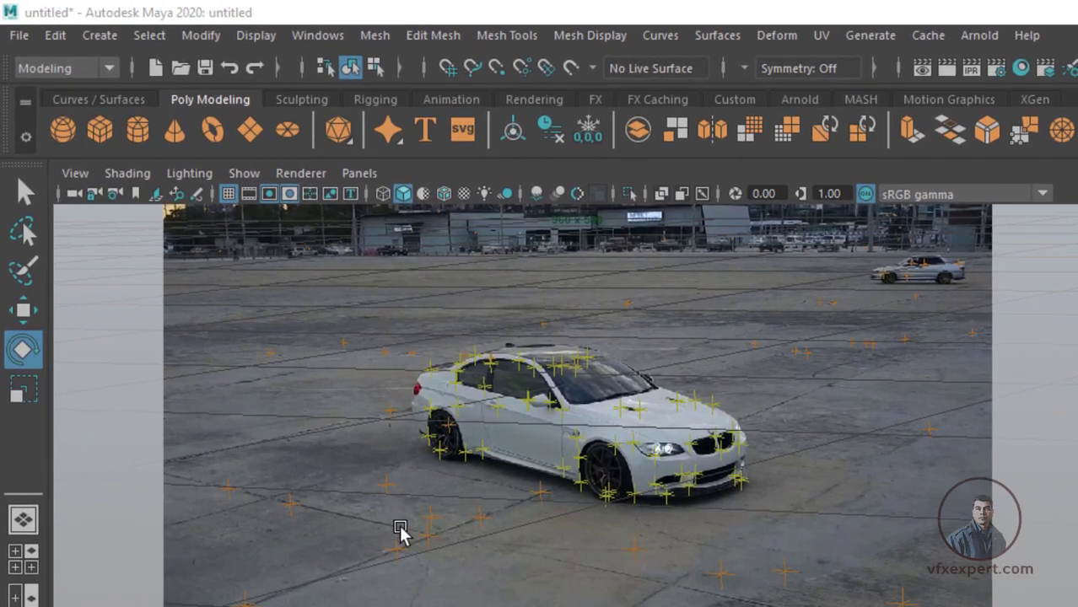
Save the scene as maya_render in Maya ASCII format in the project's scenes folder.
{"action": "left_click", "coordinate": [19, 35]}
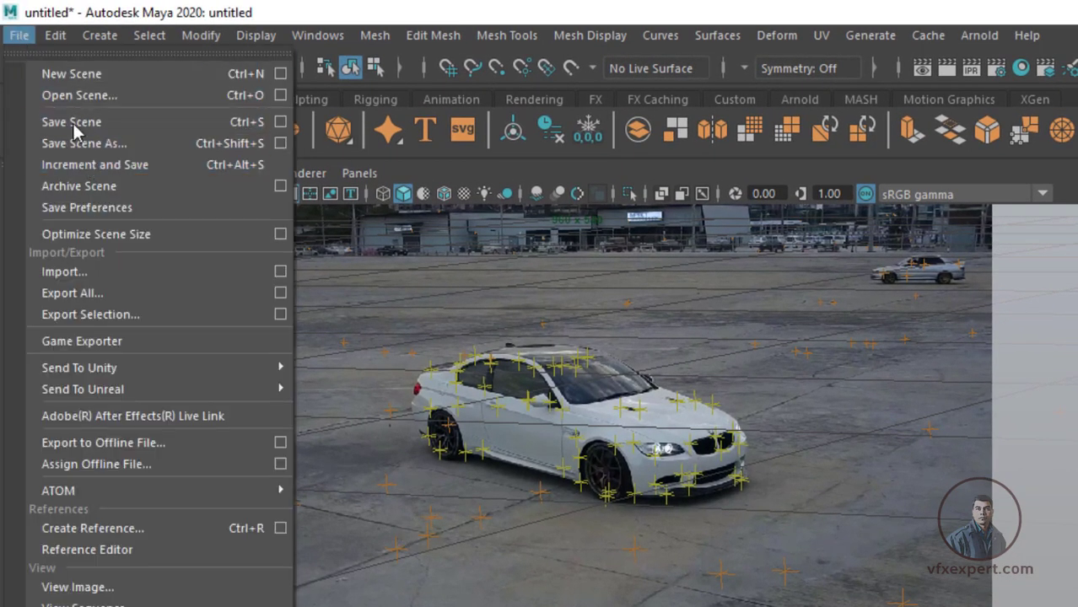
{"action": "left_click", "coordinate": [106, 145]}
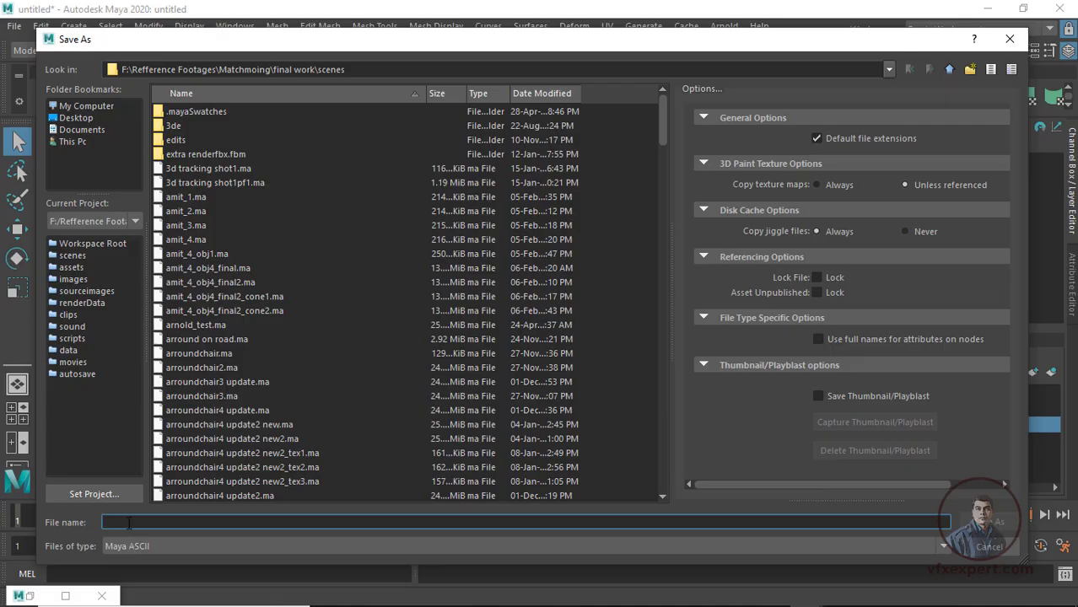
{"action": "type", "text": "maya_render"}
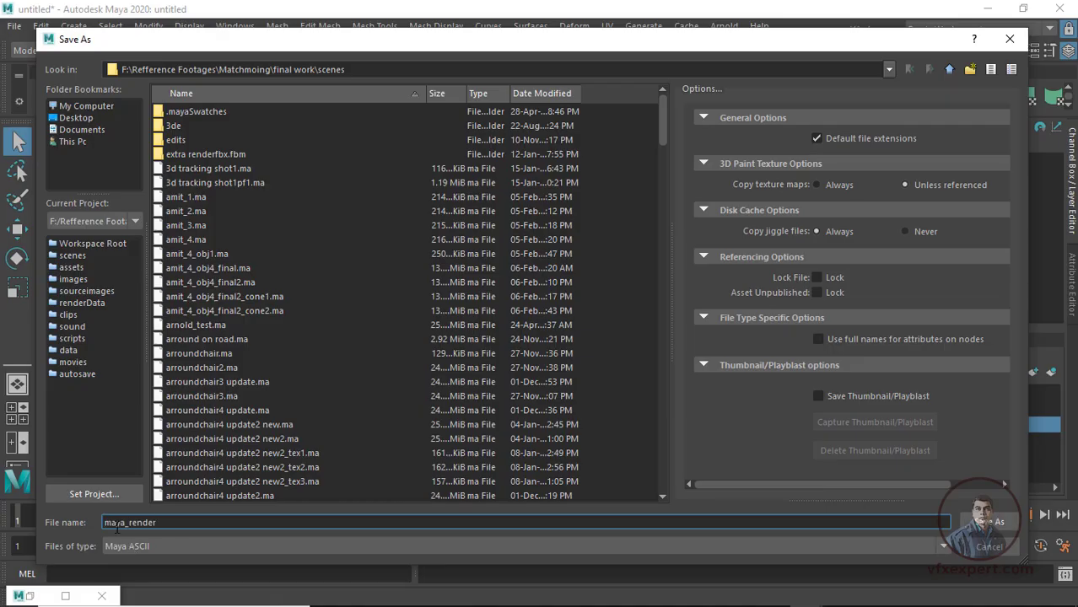
{"action": "left_click", "coordinate": [992, 523]}
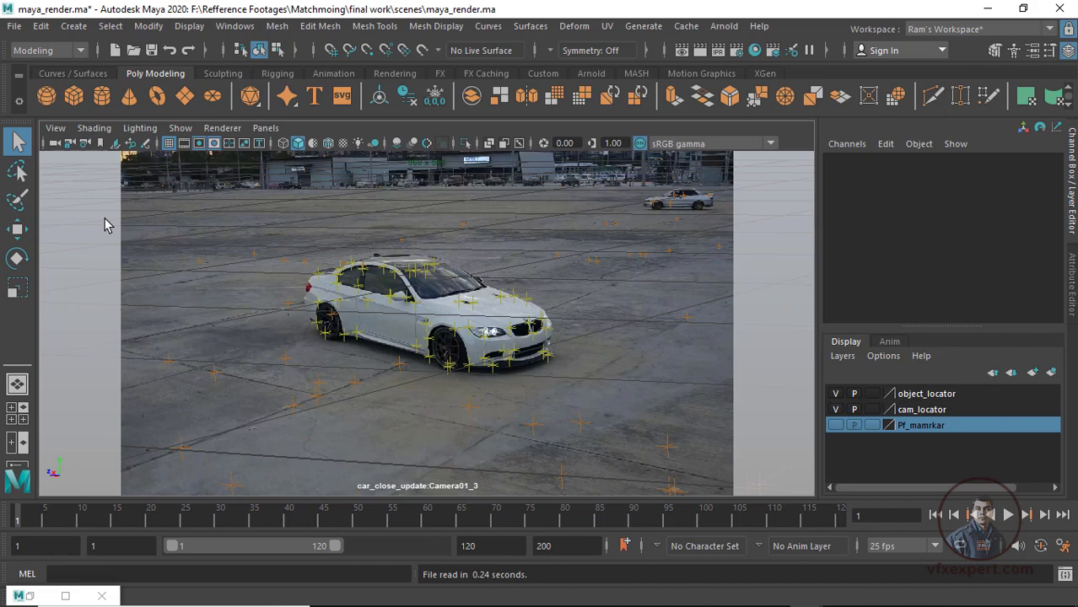
Import hulk_model.mb from the 3de folder and view the scene through the persp camera.
{"action": "left_click", "coordinate": [19, 31]}
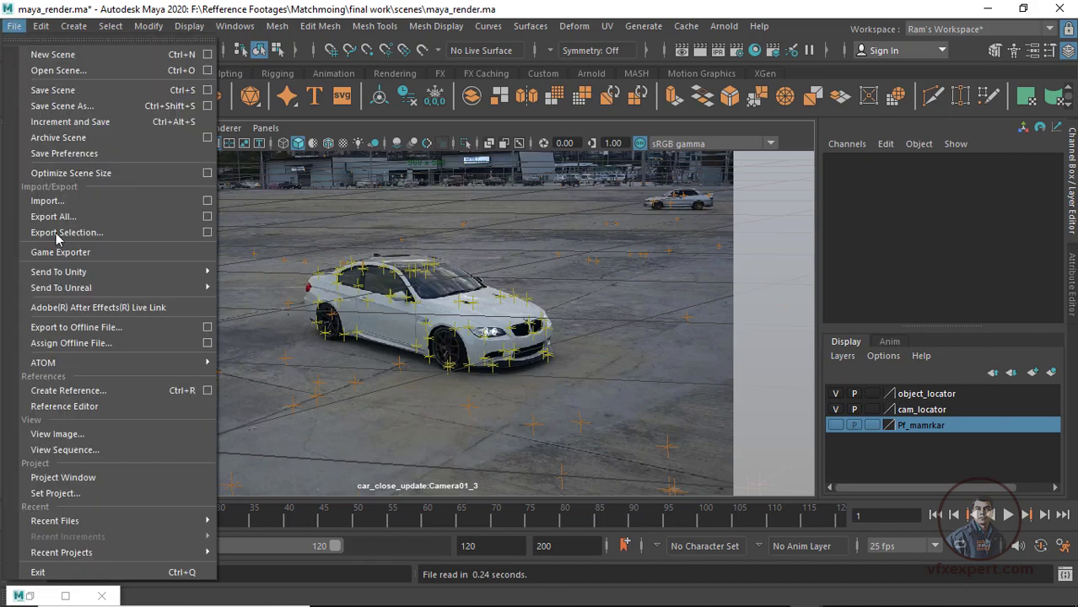
{"action": "left_click", "coordinate": [47, 201]}
{"action": "left_click", "coordinate": [265, 128]}
{"action": "mouse_move", "coordinate": [324, 145]}
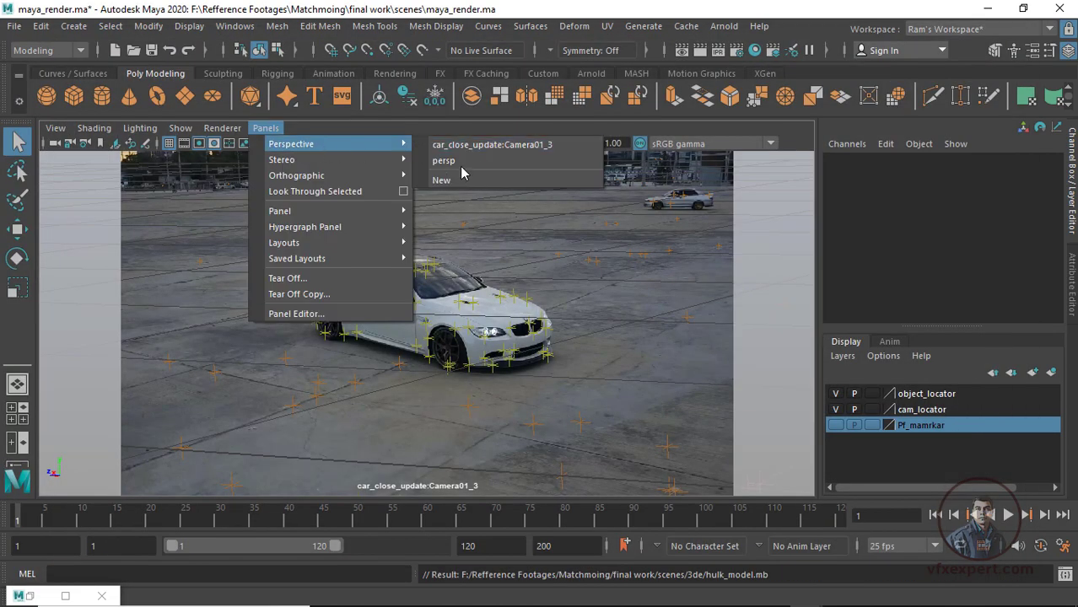
{"action": "left_click", "coordinate": [445, 161]}
{"action": "scroll", "coordinate": [604, 329], "scroll_direction": "down", "scroll_amount": 4}
Scale the whole hulk group down to about 0.138 and move it near the grid centre, about X 0.747, Y 0.021, Z -0.194.
{"action": "left_click", "coordinate": [606, 285]}
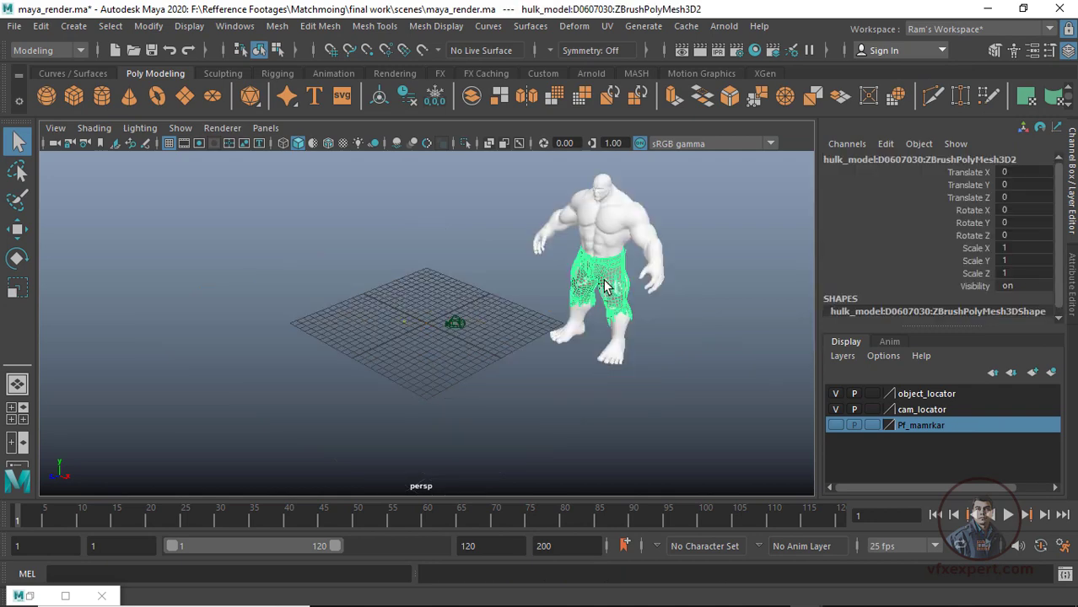
{"action": "key", "text": "r"}
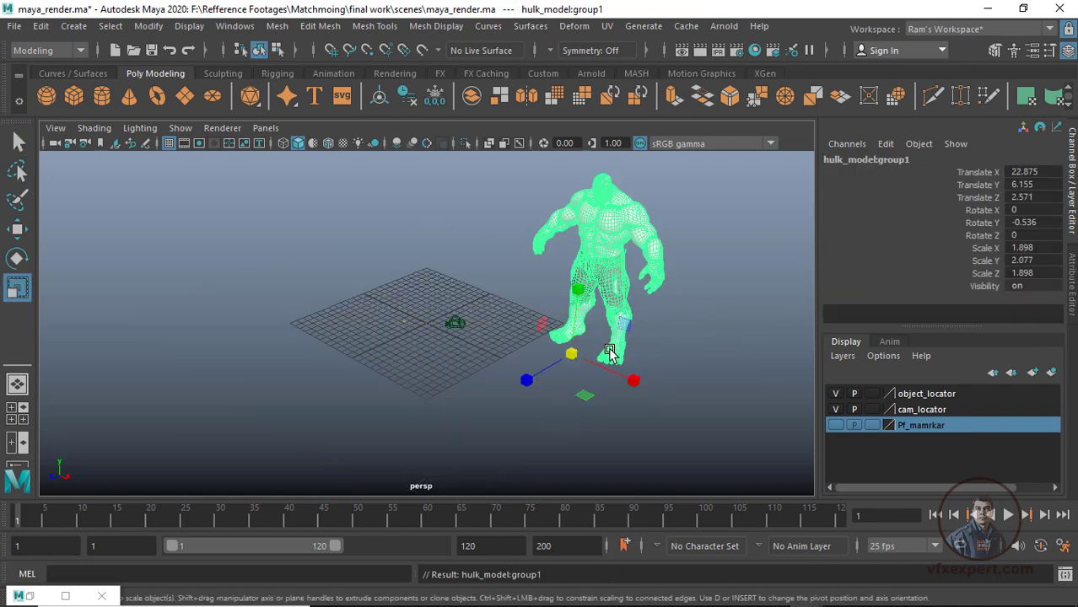
{"action": "left_click_drag", "start_coordinate": [572, 354], "coordinate": [404, 307]}
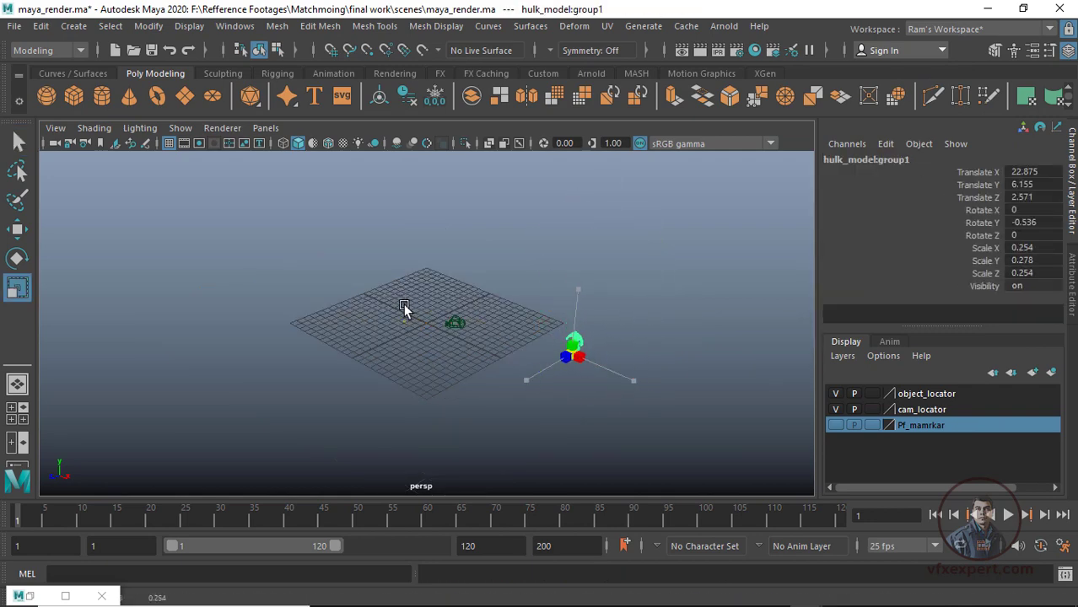
{"action": "key", "text": "w"}
{"action": "scroll", "coordinate": [441, 331], "scroll_direction": "up", "scroll_amount": 10}
{"action": "left_click_drag", "start_coordinate": [573, 354], "coordinate": [426, 330]}
{"action": "key", "text": "r"}
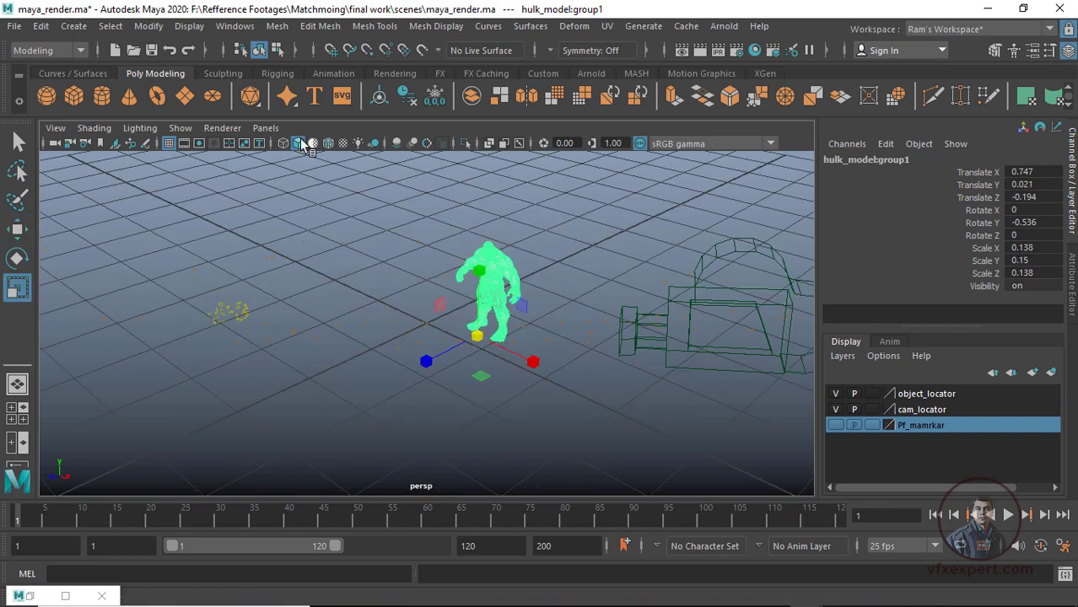
Look through car_close_update:Camera01_3 at frame 37 and scale the hulk group to about 0.044 in X and Z and 0.048 in Y.
{"action": "left_click", "coordinate": [266, 127]}
{"action": "mouse_move", "coordinate": [336, 143]}
{"action": "left_click", "coordinate": [465, 149]}
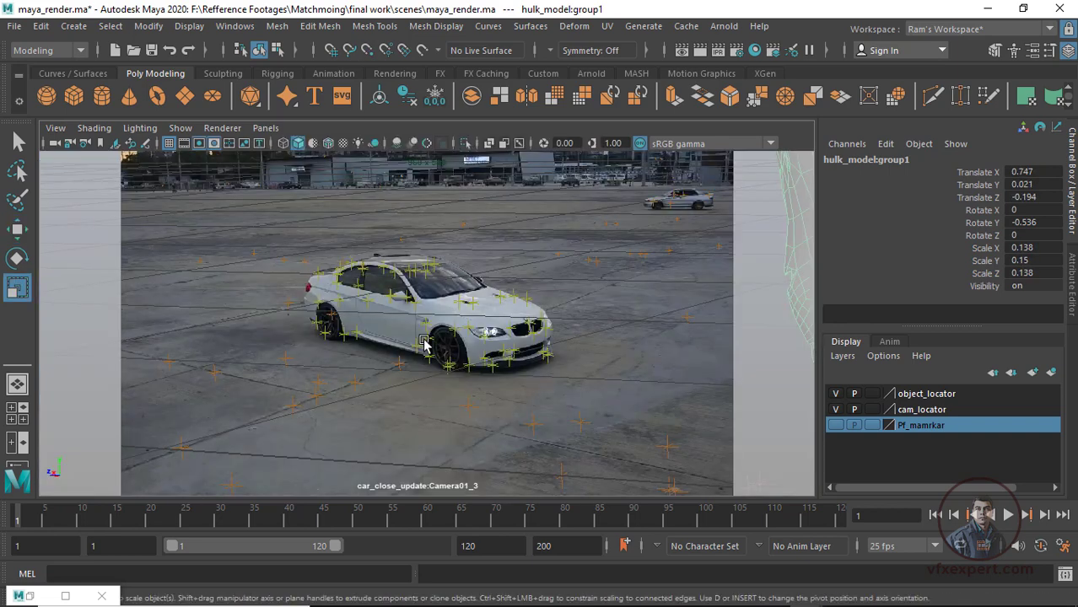
{"action": "left_click", "coordinate": [150, 513]}
{"action": "left_click_drag", "start_coordinate": [308, 506], "coordinate": [272, 510]}
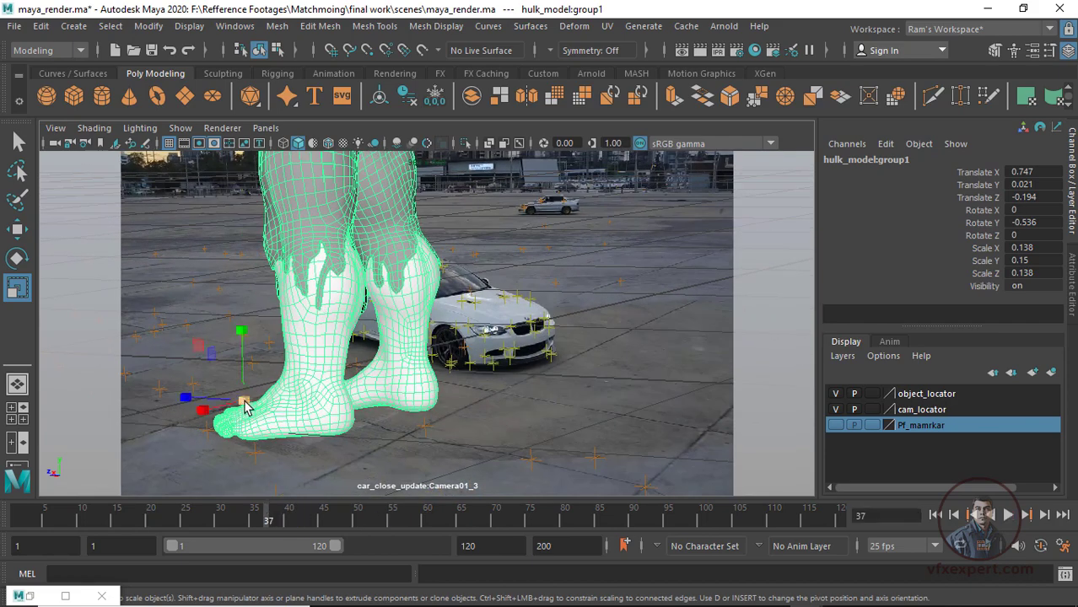
{"action": "left_click_drag", "start_coordinate": [244, 407], "coordinate": [75, 361]}
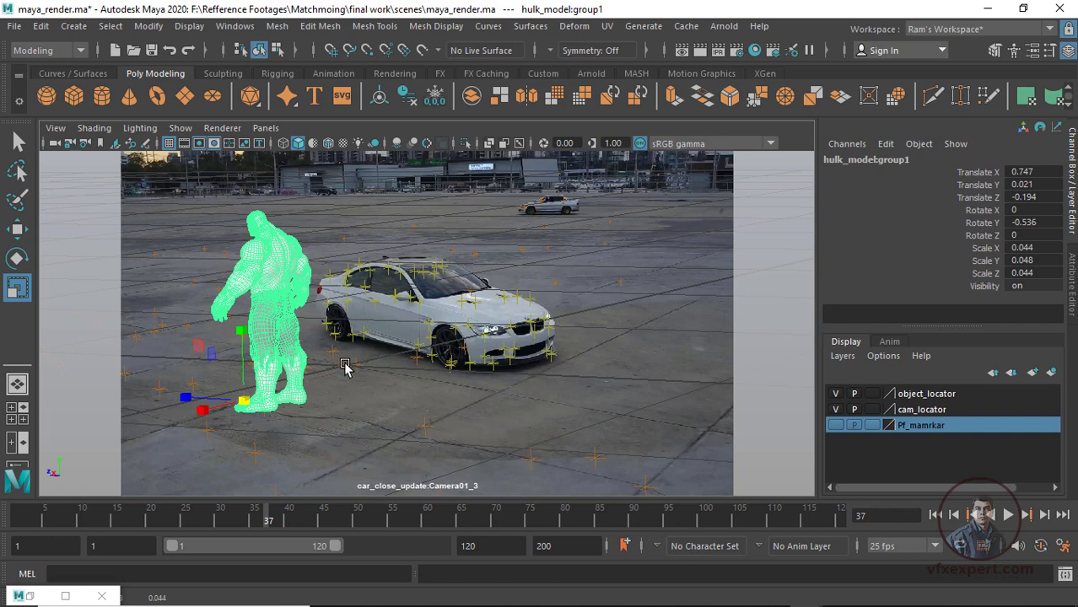
Snap the hulk to the ground locator in front of the car, about X 1.361, Y 0.047, Z -1.195, and set Rotate Y to about 97.4.
{"action": "key", "text": "w"}
{"action": "key", "text": "v"}
{"action": "left_click_drag", "start_coordinate": [244, 401], "coordinate": [523, 459]}
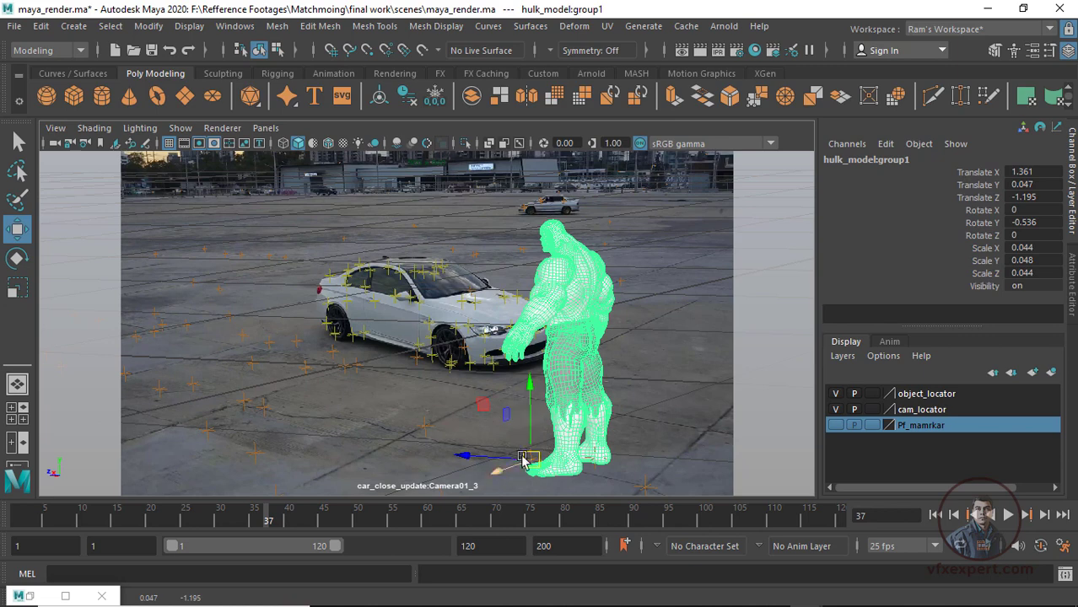
{"action": "key", "text": "r"}
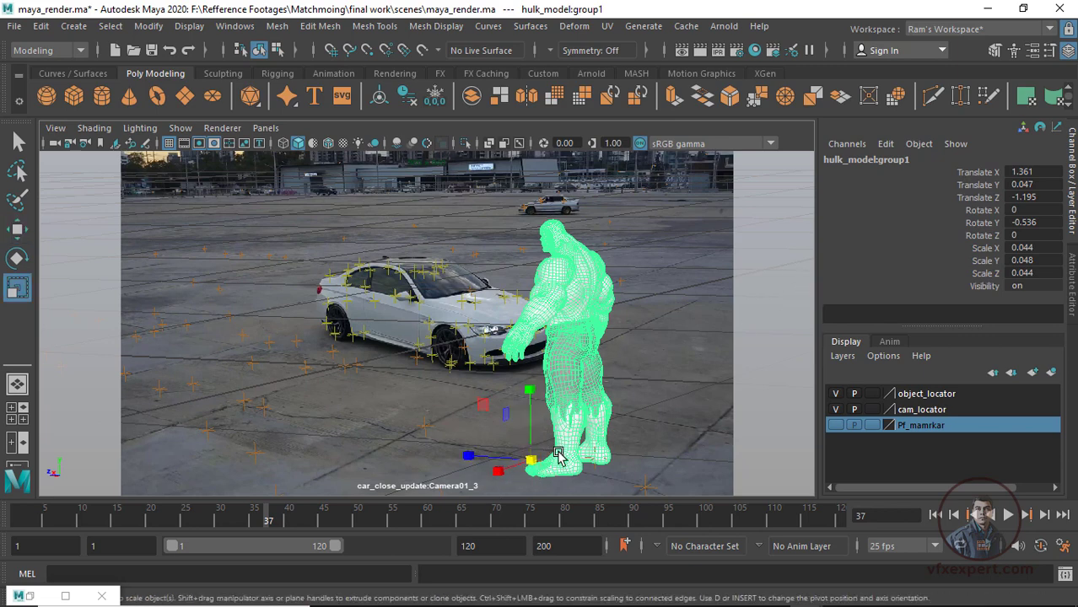
{"action": "key", "text": "e"}
{"action": "left_click_drag", "start_coordinate": [527, 468], "coordinate": [602, 465]}
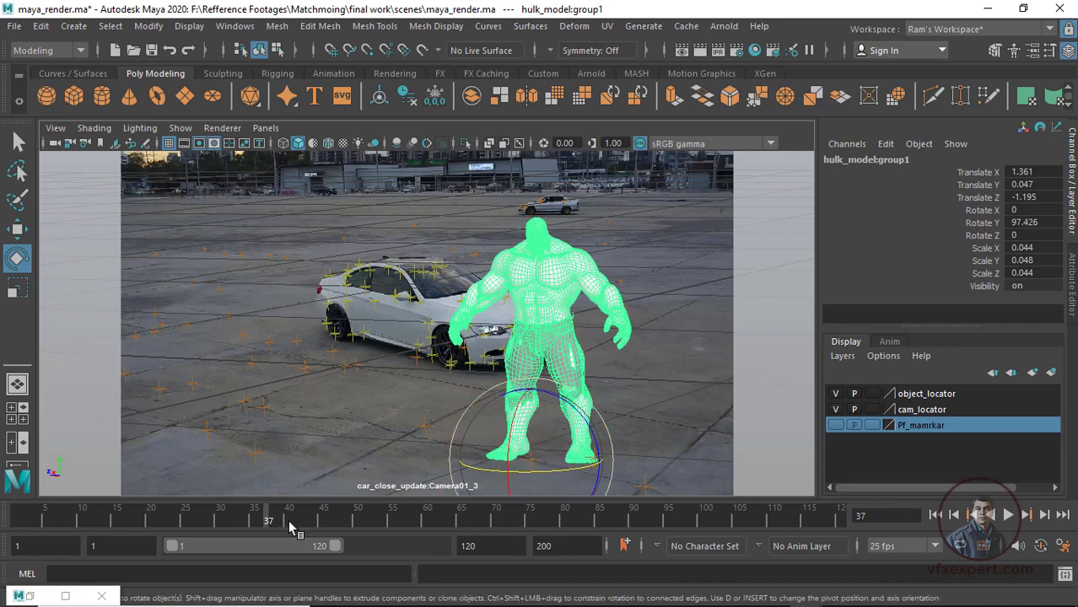
Duplicate the hulk at frame 66 and snap the copy to a ground locator farther in front of the car, adjusting it while scrubbing.
{"action": "left_click_drag", "start_coordinate": [289, 521], "coordinate": [468, 516]}
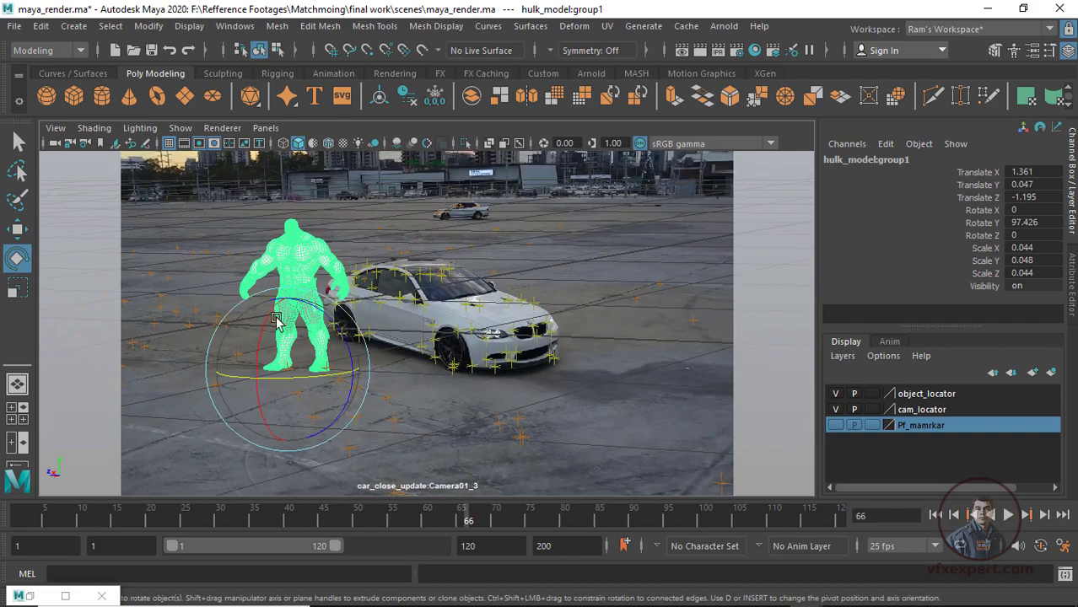
{"action": "key", "text": "ctrl+d"}
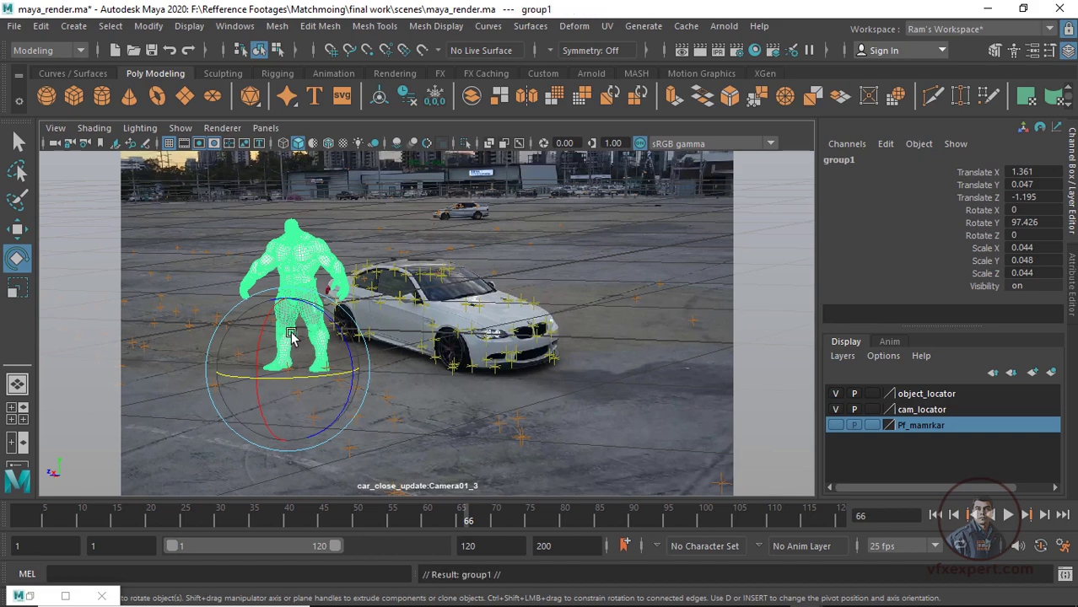
{"action": "key", "text": "w"}
{"action": "left_click_drag", "start_coordinate": [287, 372], "coordinate": [509, 450]}
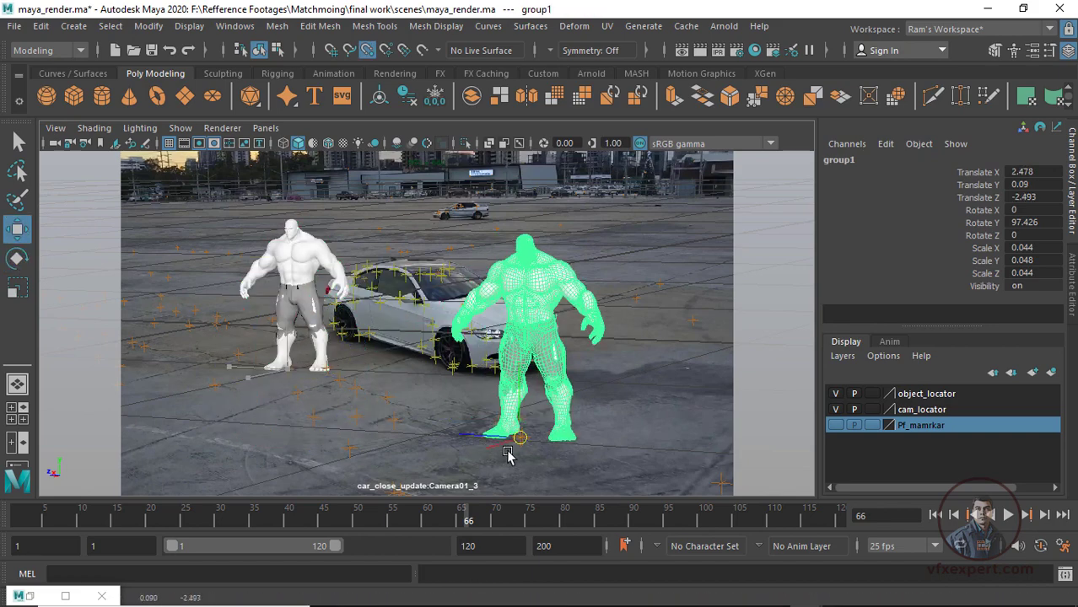
{"action": "left_click_drag", "start_coordinate": [467, 517], "coordinate": [585, 515]}
{"action": "left_click_drag", "start_coordinate": [368, 384], "coordinate": [486, 453]}
At frame 31, duplicate the foreground hulk and snap the copy to a ground locator beside the car's rear, about X -0.054, Y -0.011, Z 0.313.
{"action": "left_click_drag", "start_coordinate": [455, 516], "coordinate": [226, 516]}
{"action": "left_click", "coordinate": [611, 438]}
{"action": "key", "text": "Up"}
{"action": "key", "text": "ctrl+d"}
{"action": "left_click_drag", "start_coordinate": [620, 490], "coordinate": [278, 367]}
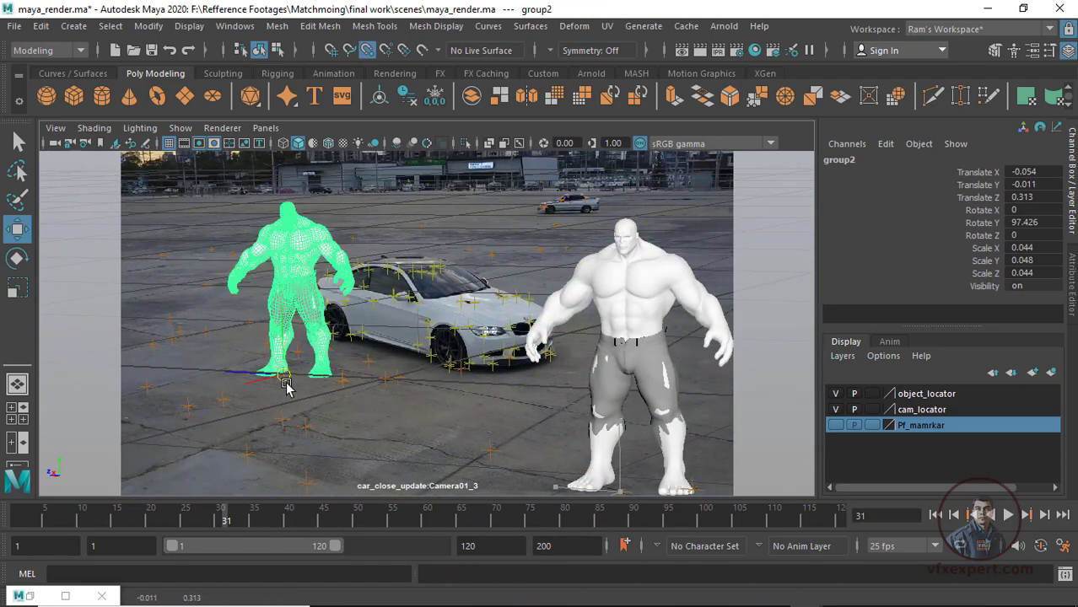
Hide the cam_locator layer and the viewport grid, and play the shot from frame 1 to check how the hulks stick to the ground.
{"action": "left_click", "coordinate": [1008, 514]}
{"action": "left_click", "coordinate": [1008, 514]}
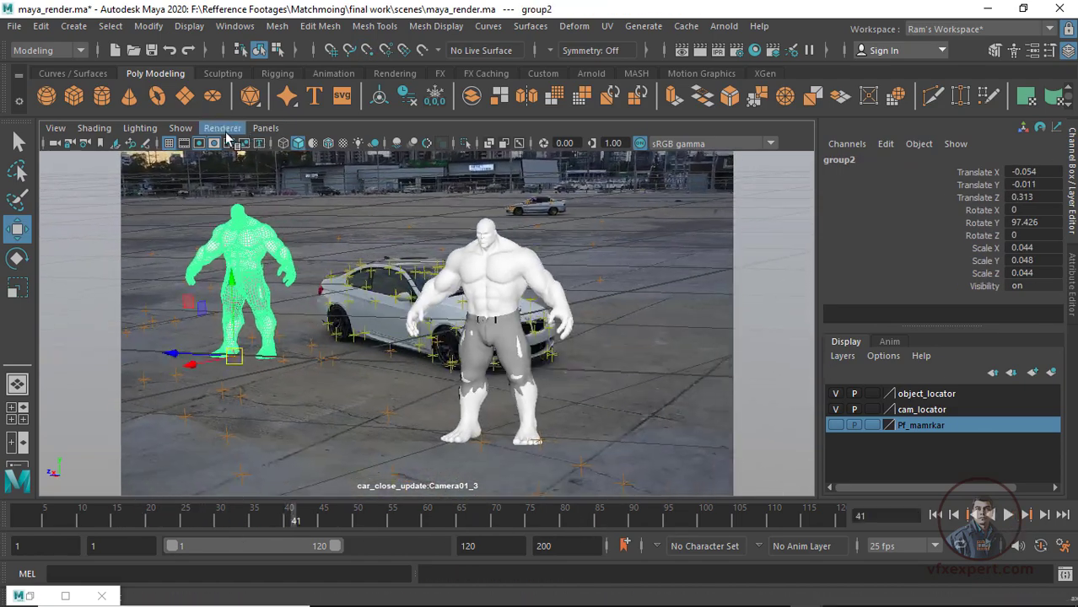
{"action": "left_click", "coordinate": [835, 409]}
{"action": "left_click_drag", "start_coordinate": [287, 511], "coordinate": [17, 500]}
{"action": "left_click", "coordinate": [1007, 516]}
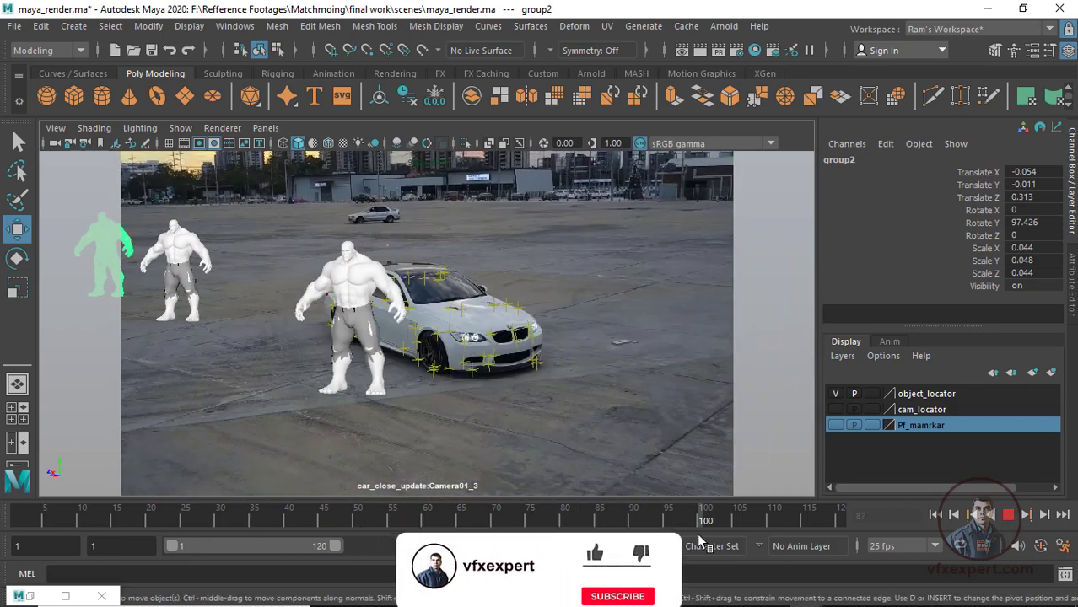
{"action": "left_click_drag", "start_coordinate": [278, 508], "coordinate": [478, 509]}
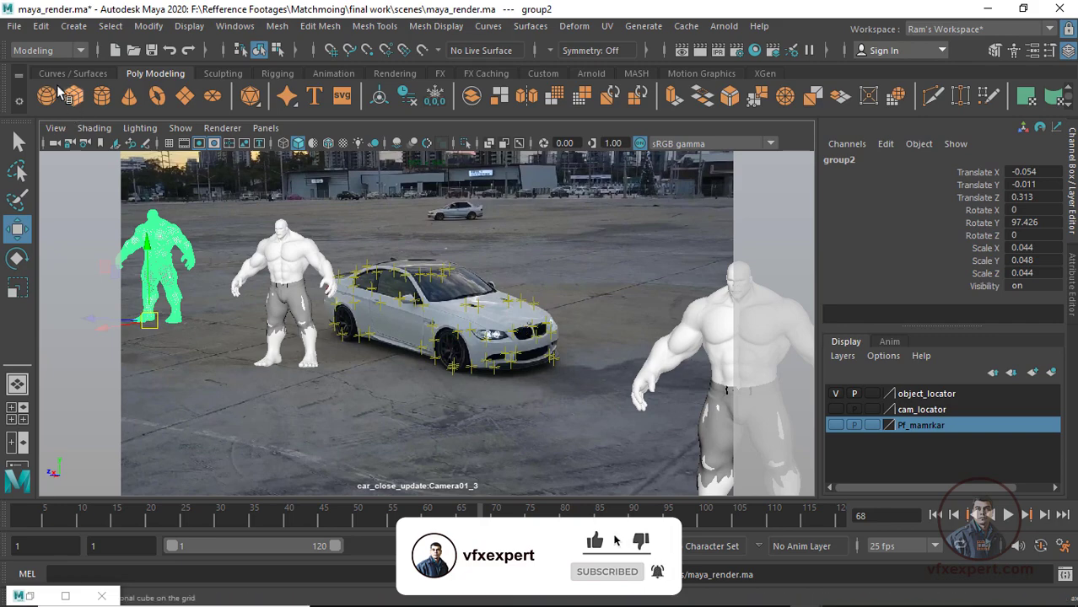
Import the glass_man.mb head model from the scenes/3de folder.
{"action": "left_click", "coordinate": [14, 26]}
{"action": "left_click", "coordinate": [47, 201]}
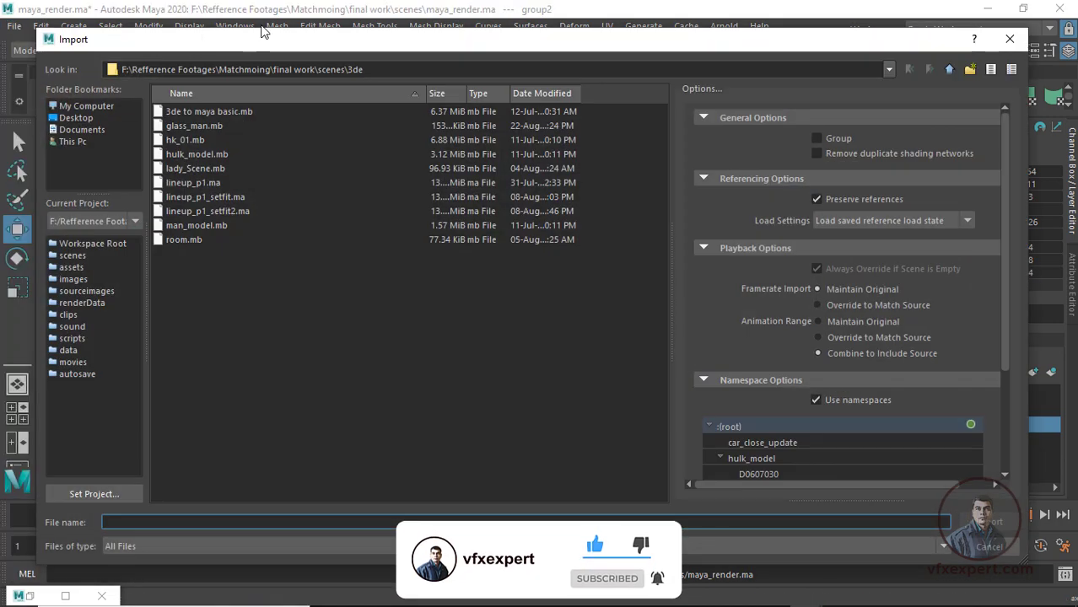
{"action": "double_click", "coordinate": [192, 110]}
In the persp view, select the whole glass_man head group and scale it uniformly to about 0.201.
{"action": "left_click", "coordinate": [265, 127]}
{"action": "mouse_move", "coordinate": [317, 144]}
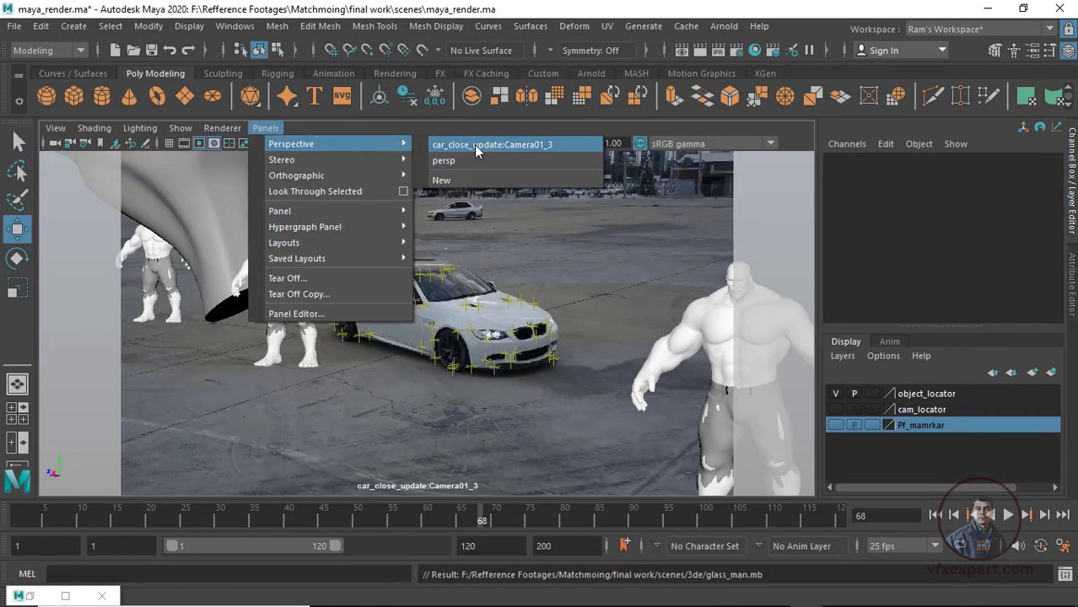
{"action": "left_click", "coordinate": [445, 160]}
{"action": "left_click", "coordinate": [432, 254]}
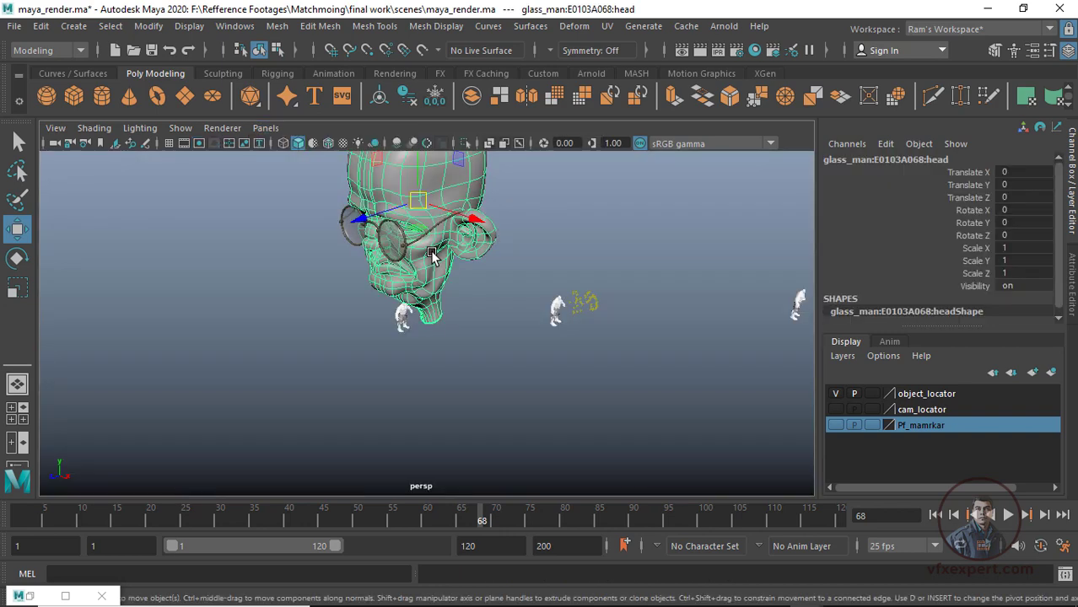
{"action": "key", "text": "r"}
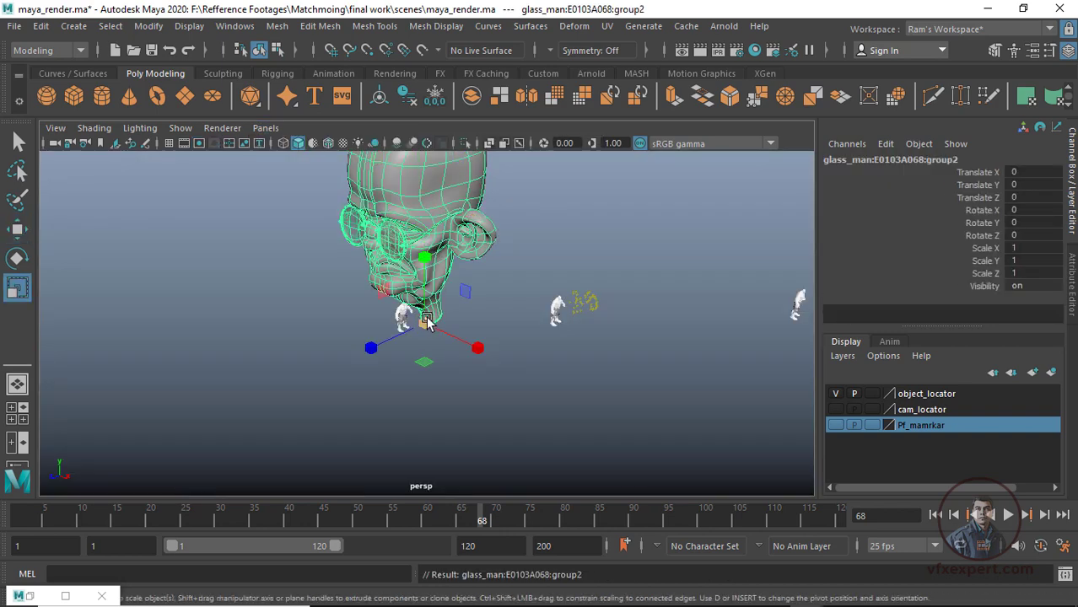
{"action": "left_click_drag", "start_coordinate": [426, 321], "coordinate": [231, 265]}
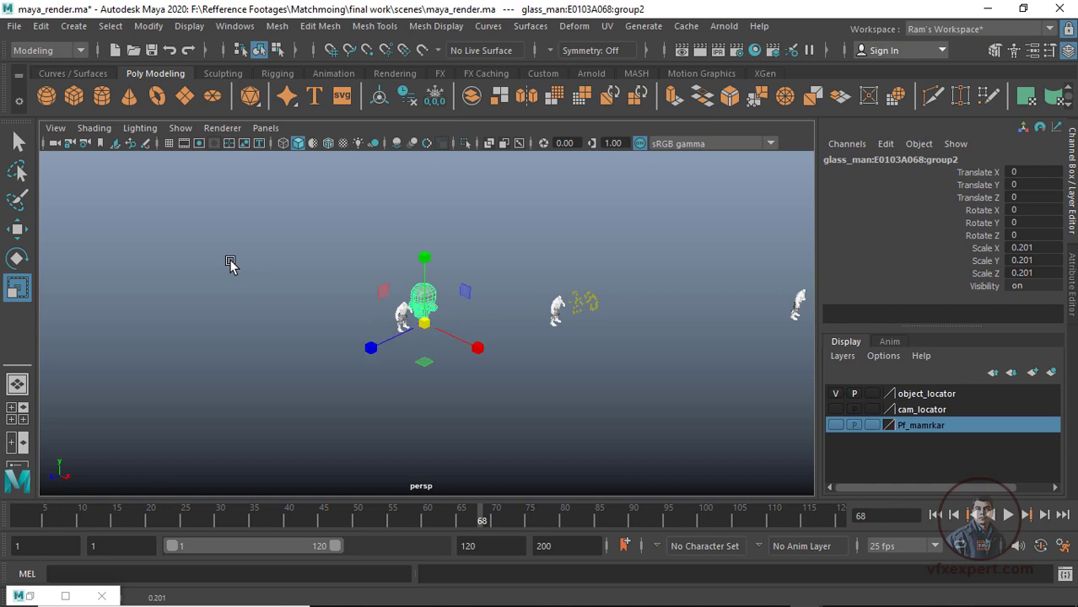
Snap the head group to the car locators and, through the tracked camera, onto the front-hood locator at about X 1.383, Y 0.187, Z -2.013.
{"action": "key", "text": "e"}
{"action": "key", "text": "w"}
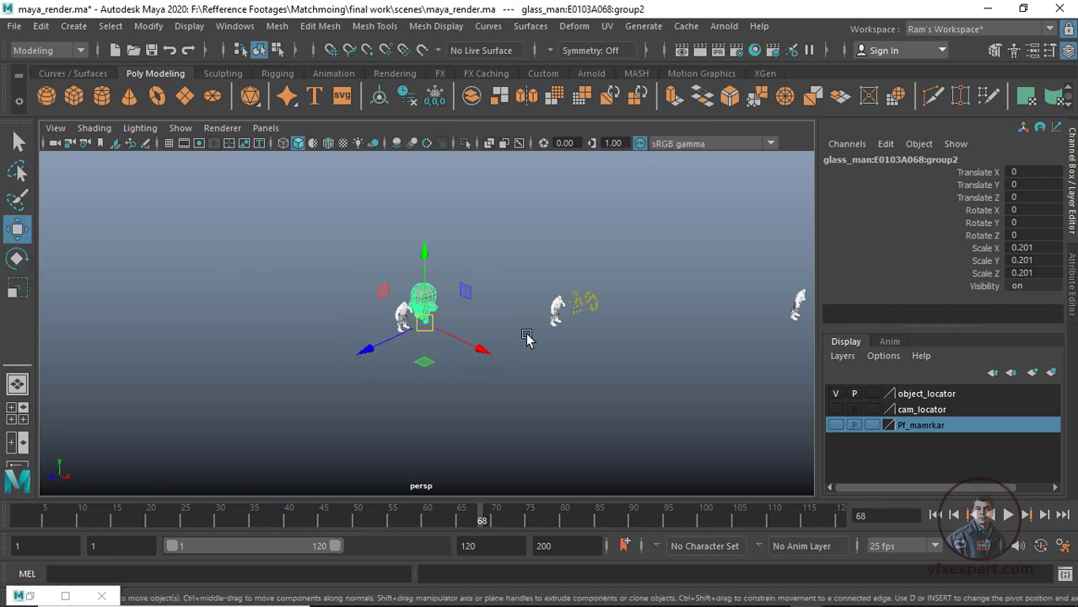
{"action": "key", "text": "v"}
{"action": "left_click_drag", "start_coordinate": [422, 325], "coordinate": [577, 295]}
{"action": "left_click", "coordinate": [274, 127]}
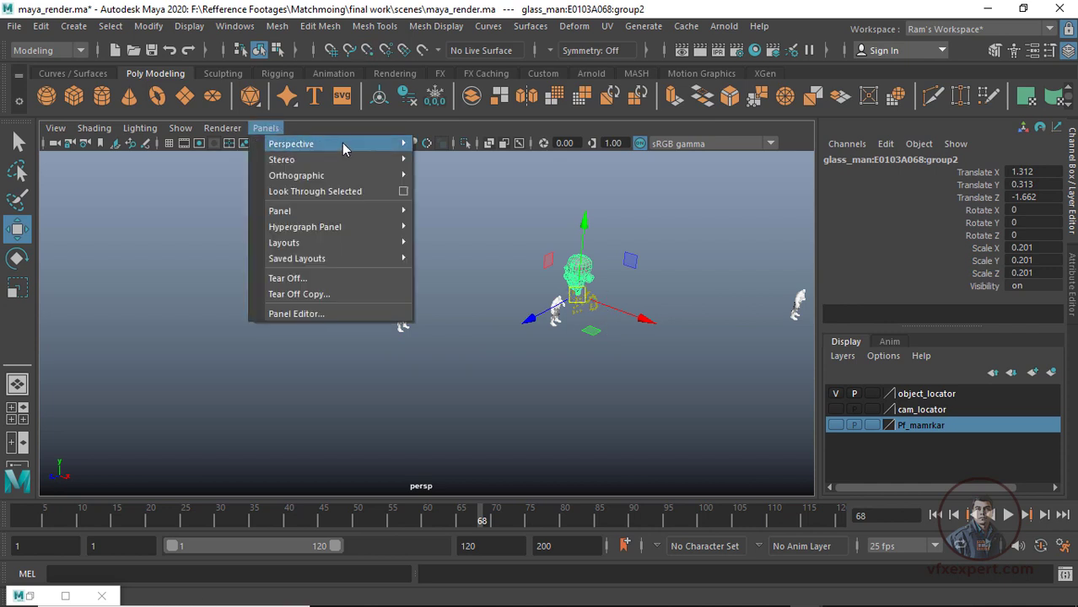
{"action": "mouse_move", "coordinate": [342, 142]}
{"action": "left_click", "coordinate": [476, 148]}
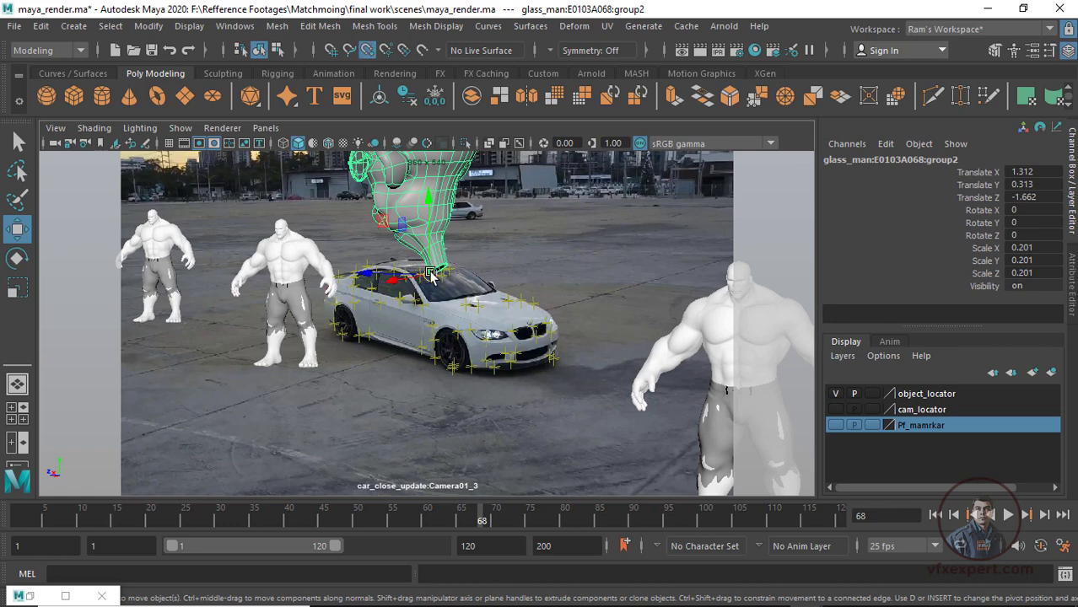
{"action": "left_click_drag", "start_coordinate": [430, 274], "coordinate": [532, 326]}
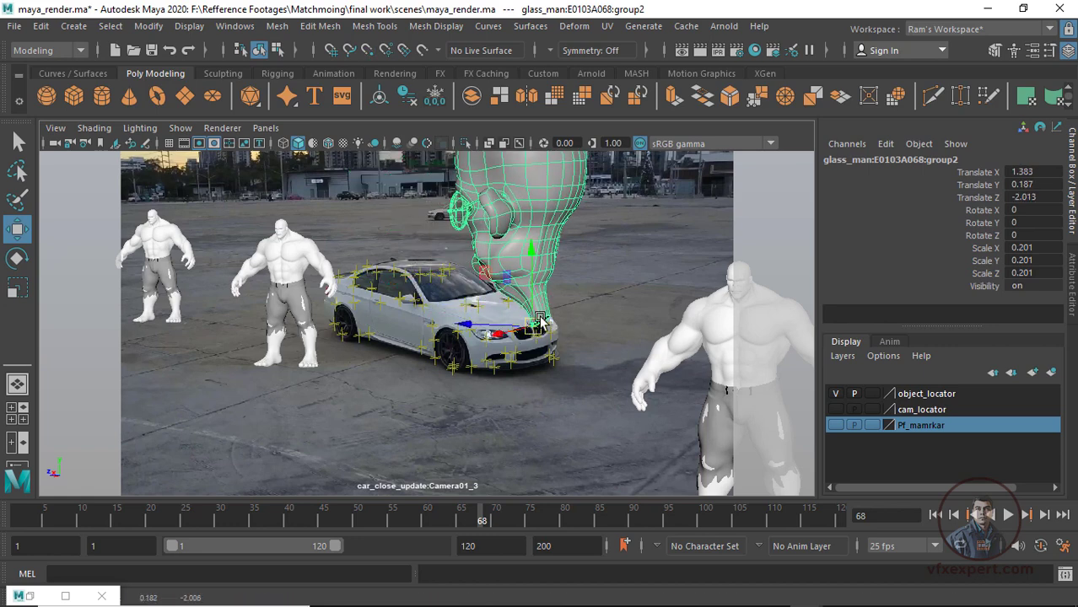
Set the head group's scale to 0.06 on all axes and rotate it around Y to face the way the car points.
{"action": "left_click_drag", "start_coordinate": [1037, 247], "coordinate": [1037, 259]}
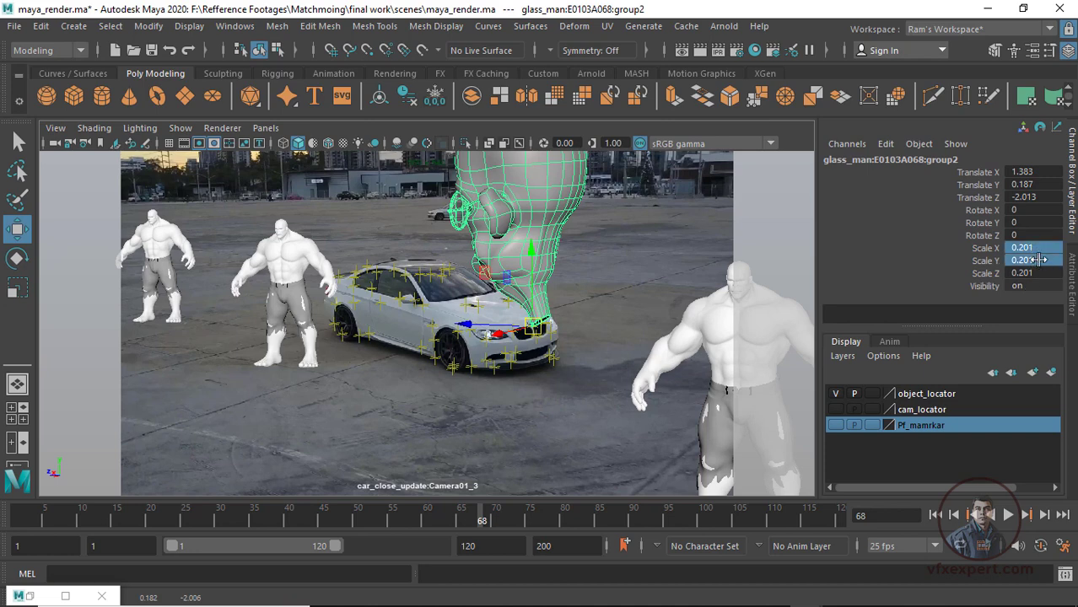
{"action": "type", "text": "0.06"}
{"action": "key", "text": "Return"}
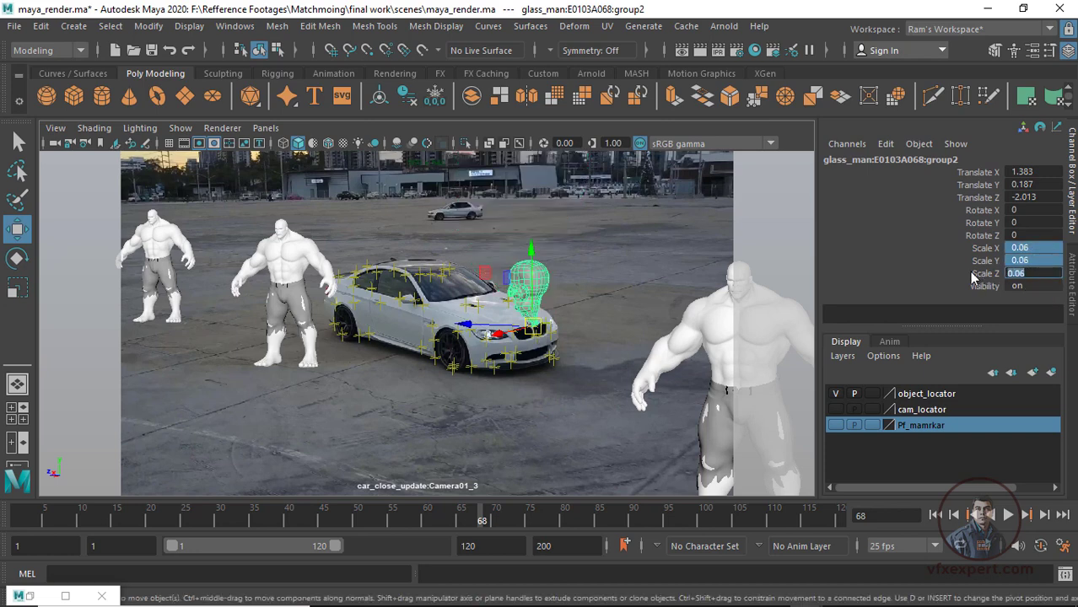
{"action": "key", "text": "e"}
{"action": "left_click_drag", "start_coordinate": [540, 278], "coordinate": [541, 306]}
{"action": "left_click", "coordinate": [534, 263]}
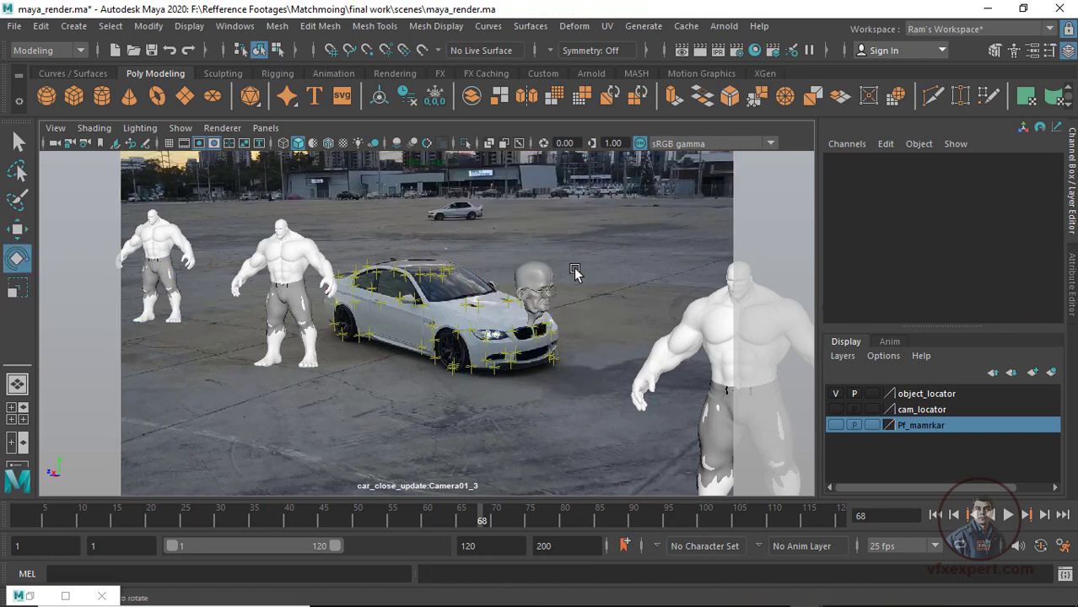
Set the head's blinn material color to yellow and save the scene.
{"action": "left_click", "coordinate": [540, 274]}
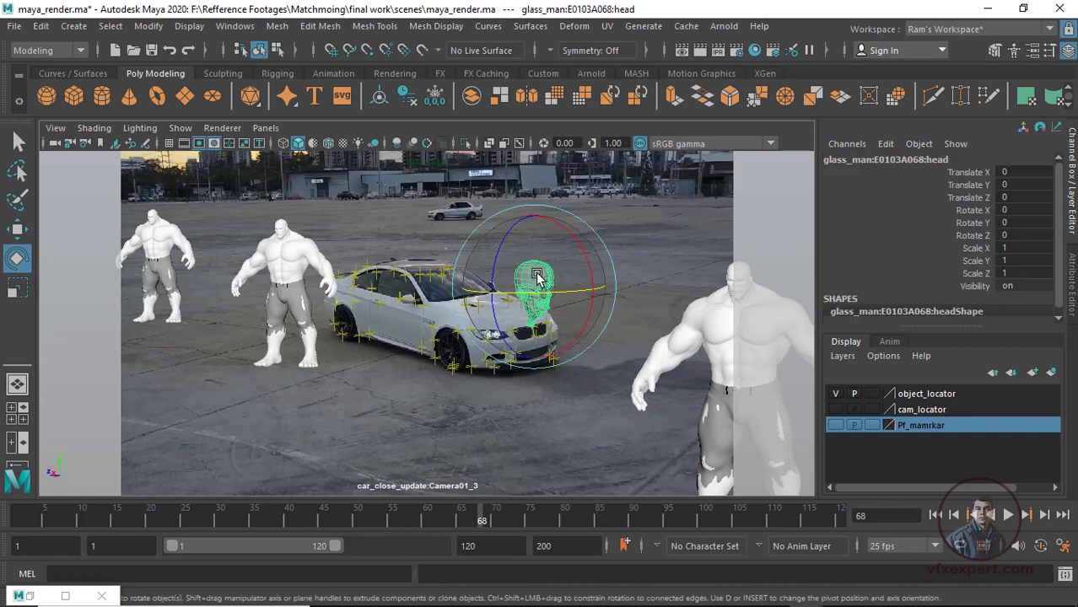
{"action": "key", "text": "w"}
{"action": "left_click", "coordinate": [1072, 282]}
{"action": "left_click", "coordinate": [787, 333]}
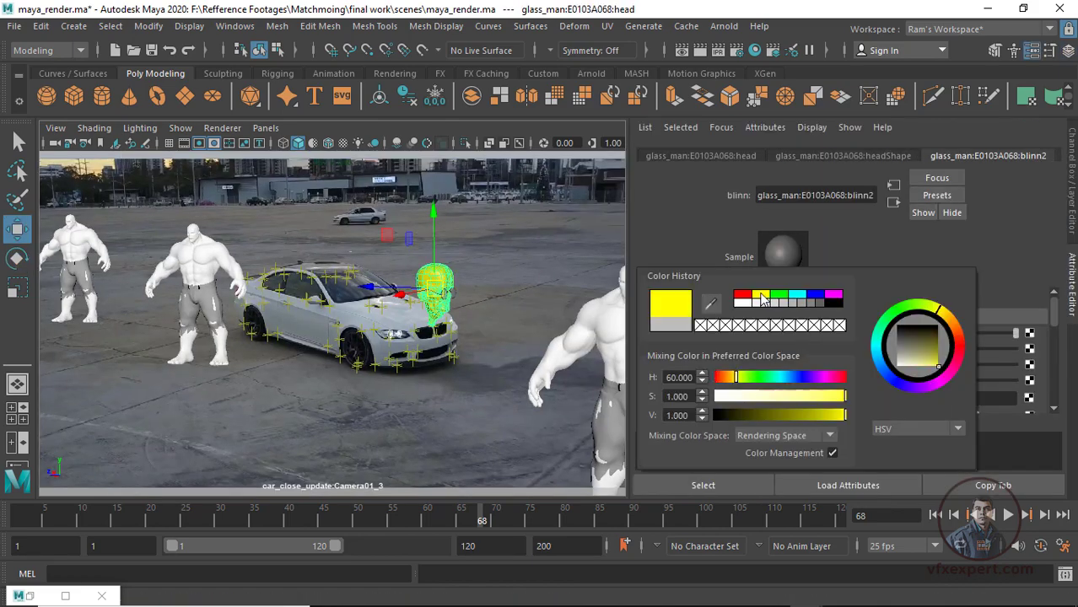
{"action": "left_click", "coordinate": [591, 248]}
{"action": "key", "text": "ctrl+a"}
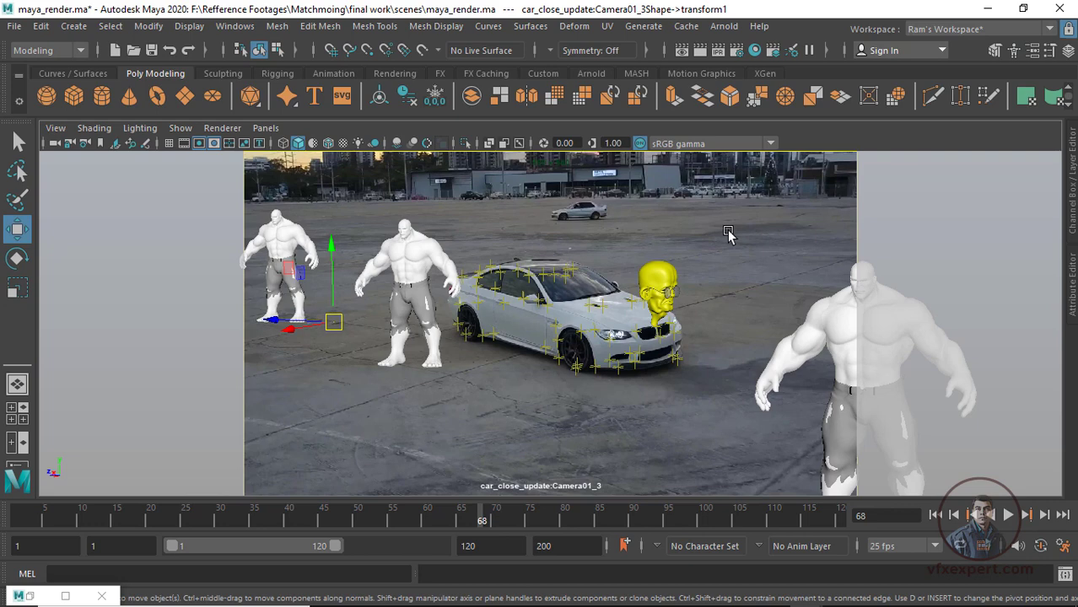
{"action": "key", "text": "ctrl+s"}
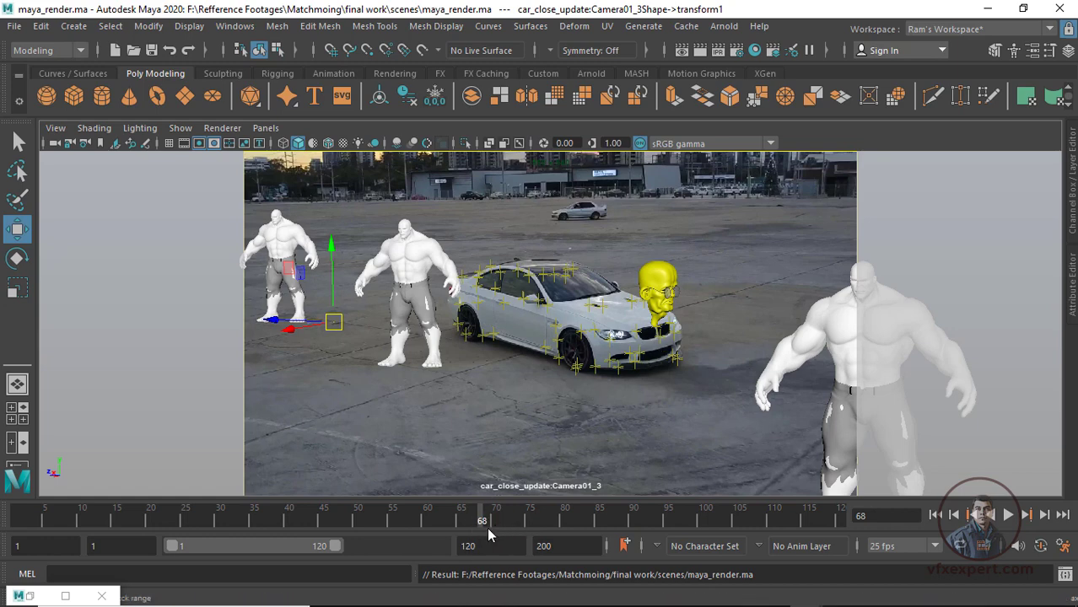
Play the shot around frame 68 to check whether the head follows the car, and return to frame 68.
{"action": "key", "text": "alt+v"}
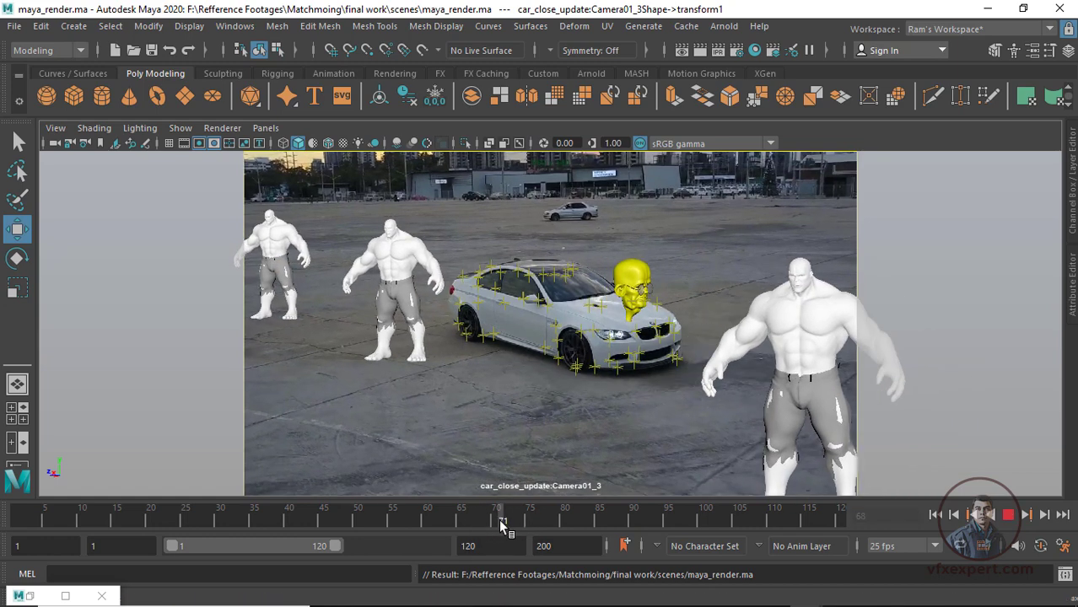
{"action": "key", "text": "alt+v"}
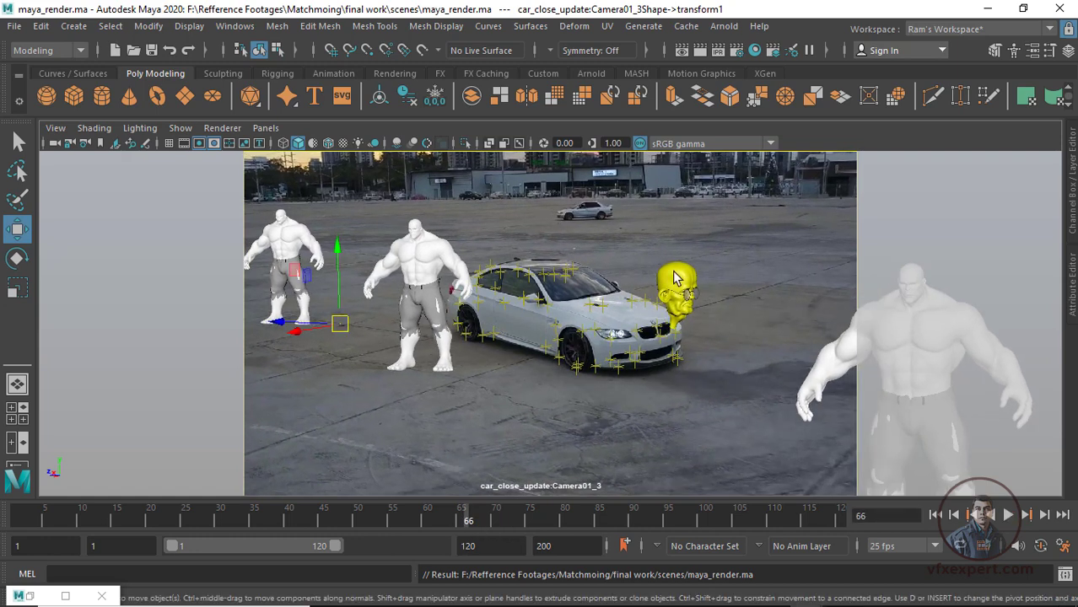
{"action": "left_click", "coordinate": [481, 521]}
Parent the glass_man head group under the object_2 group inside pf_data in the Outliner, and review the locators in object_2.
{"action": "left_click", "coordinate": [34, 596]}
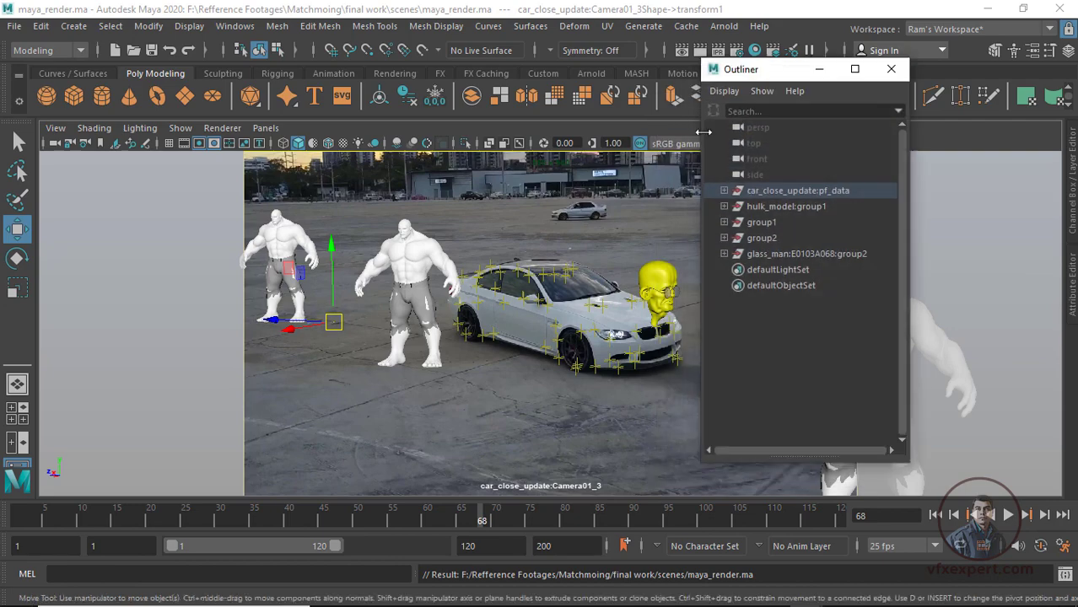
{"action": "left_click_drag", "start_coordinate": [775, 75], "coordinate": [313, 54]}
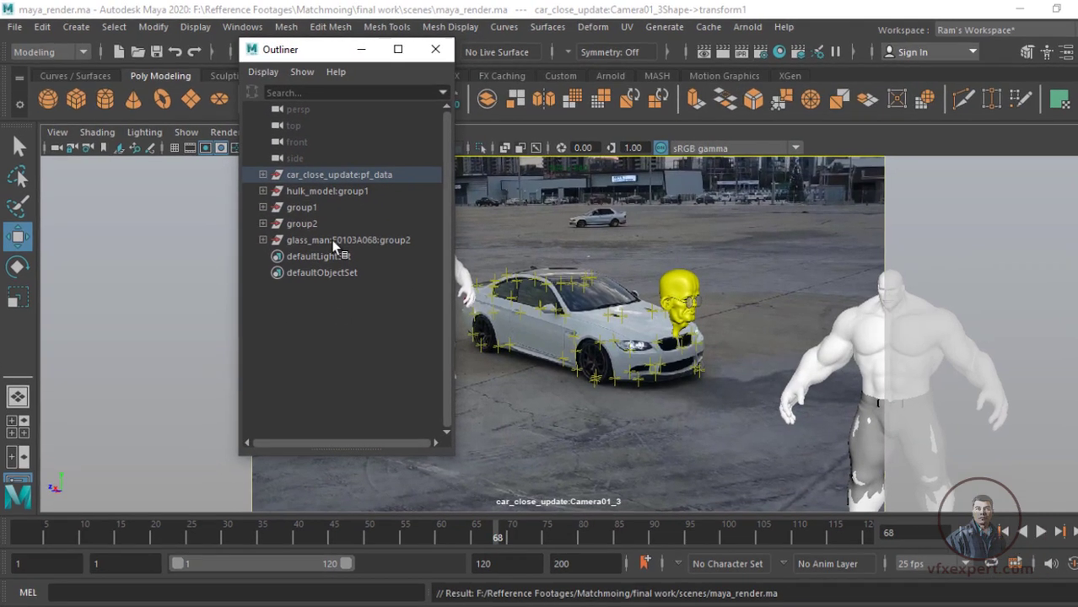
{"action": "left_click", "coordinate": [336, 235]}
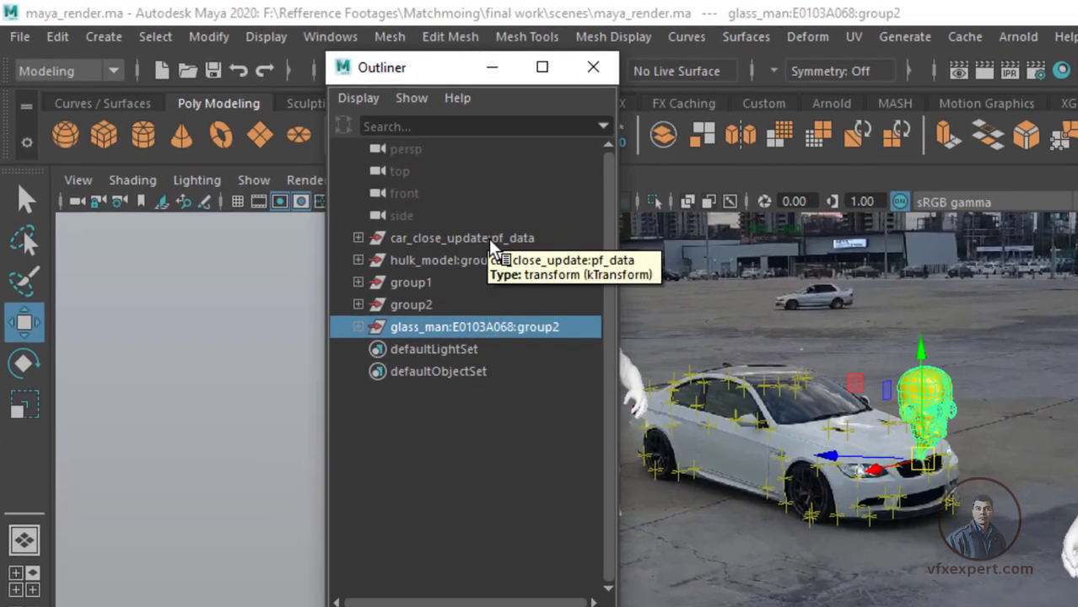
{"action": "left_click", "coordinate": [358, 238]}
{"action": "scroll", "coordinate": [613, 482], "scroll_direction": "down", "scroll_amount": 5}
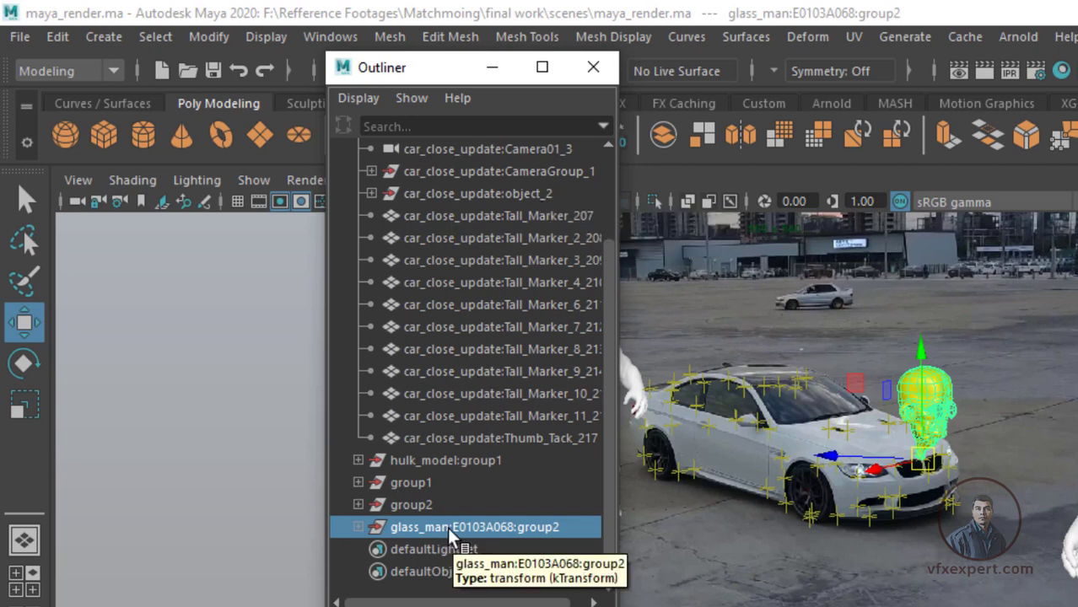
{"action": "left_click_drag", "start_coordinate": [465, 536], "coordinate": [542, 201]}
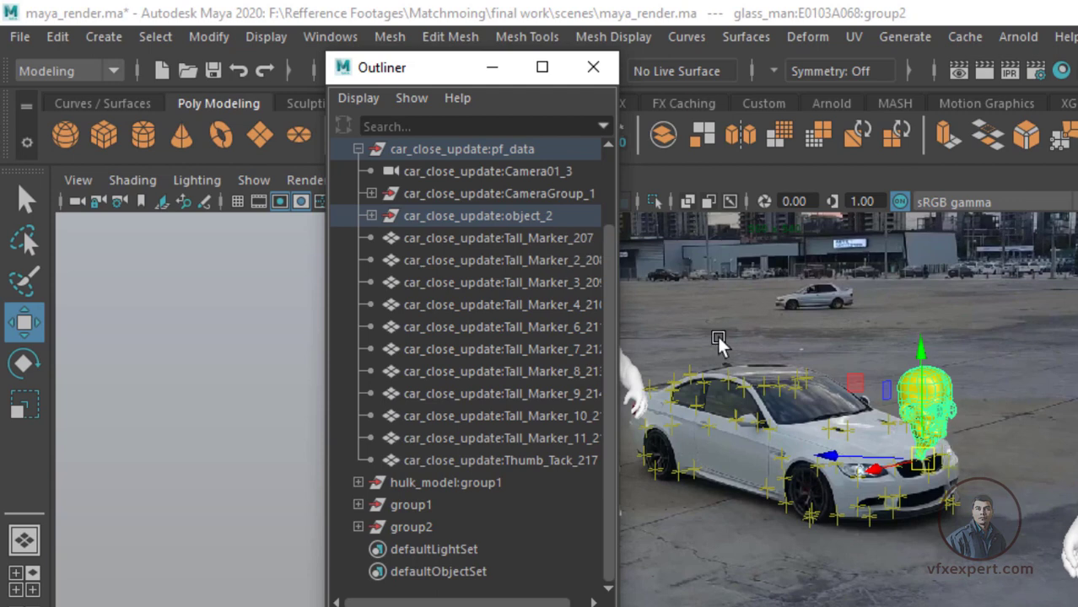
{"action": "left_click", "coordinate": [371, 217]}
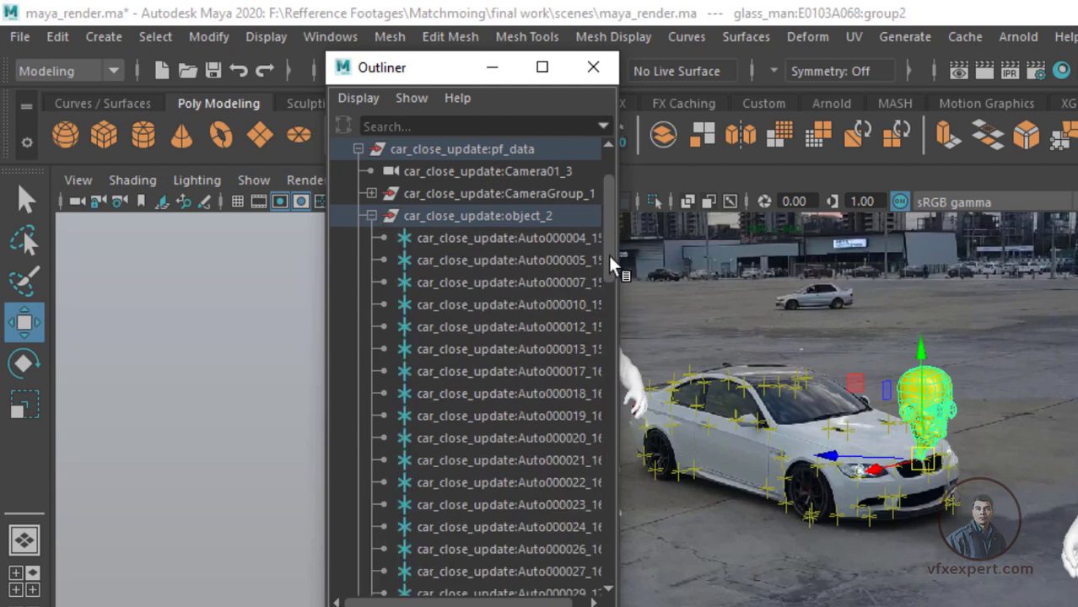
{"action": "left_click_drag", "start_coordinate": [612, 266], "coordinate": [588, 179]}
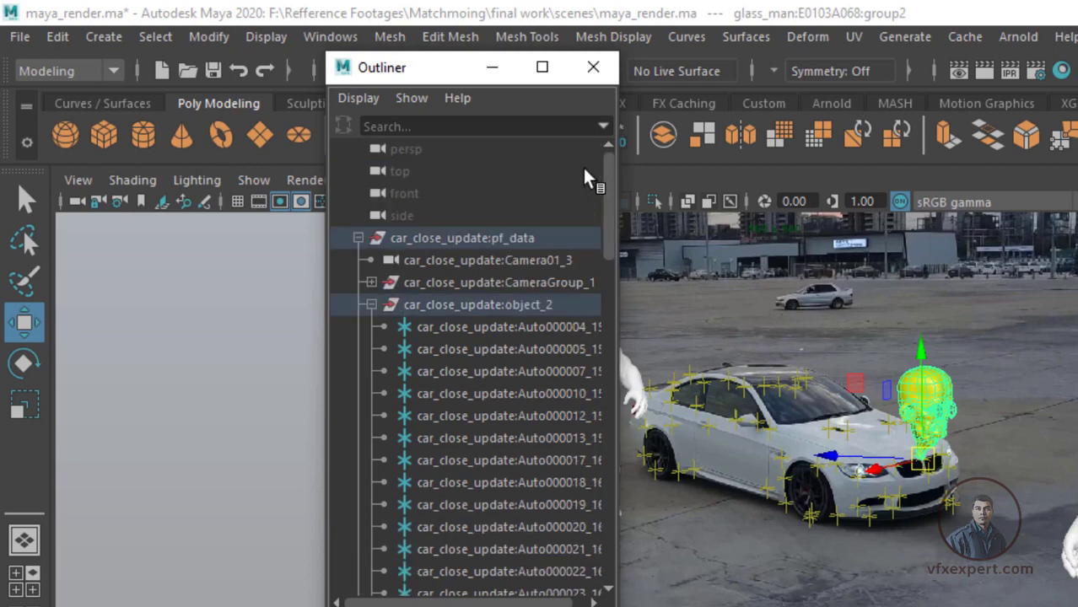
{"action": "left_click", "coordinate": [371, 304]}
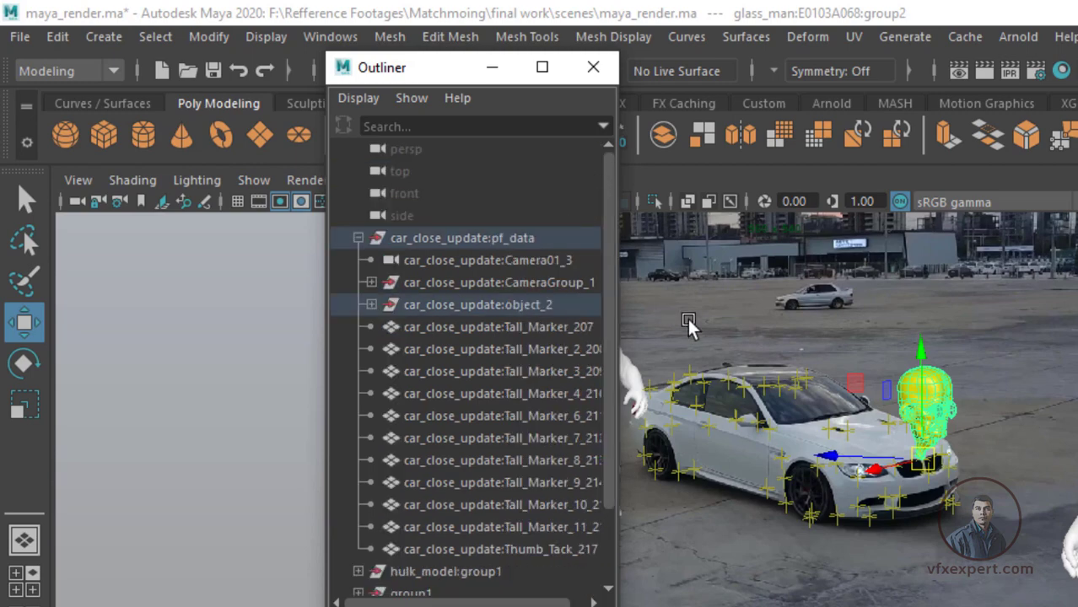
{"action": "left_click", "coordinate": [493, 68]}
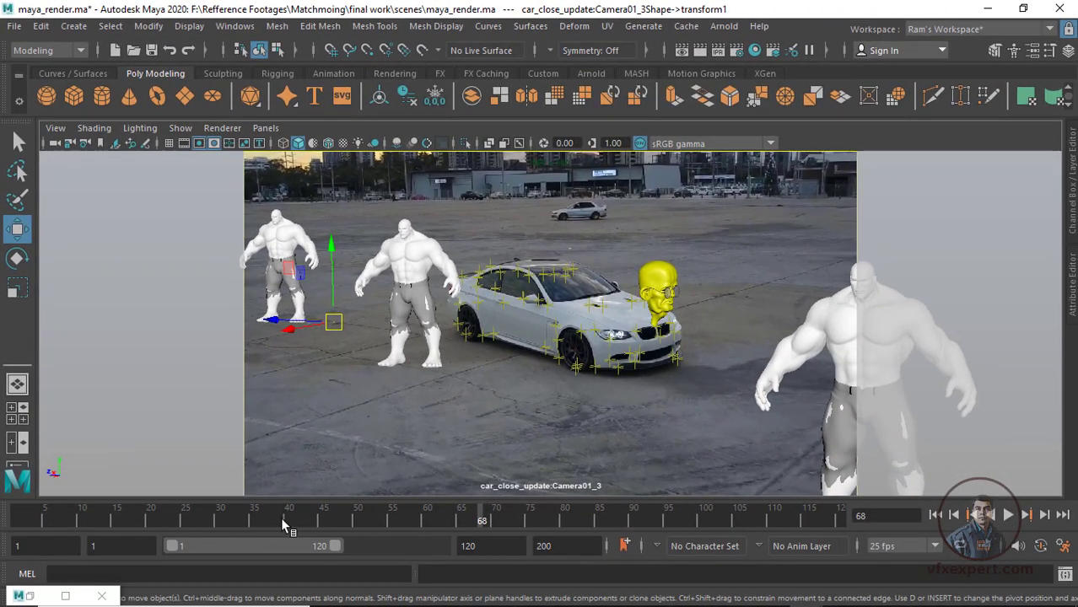
Scrub from frame 40 to frame 98 to check the head on the moving car, and hide the object_locator layer.
{"action": "left_click_drag", "start_coordinate": [280, 516], "coordinate": [688, 527]}
{"action": "left_click", "coordinate": [1072, 305]}
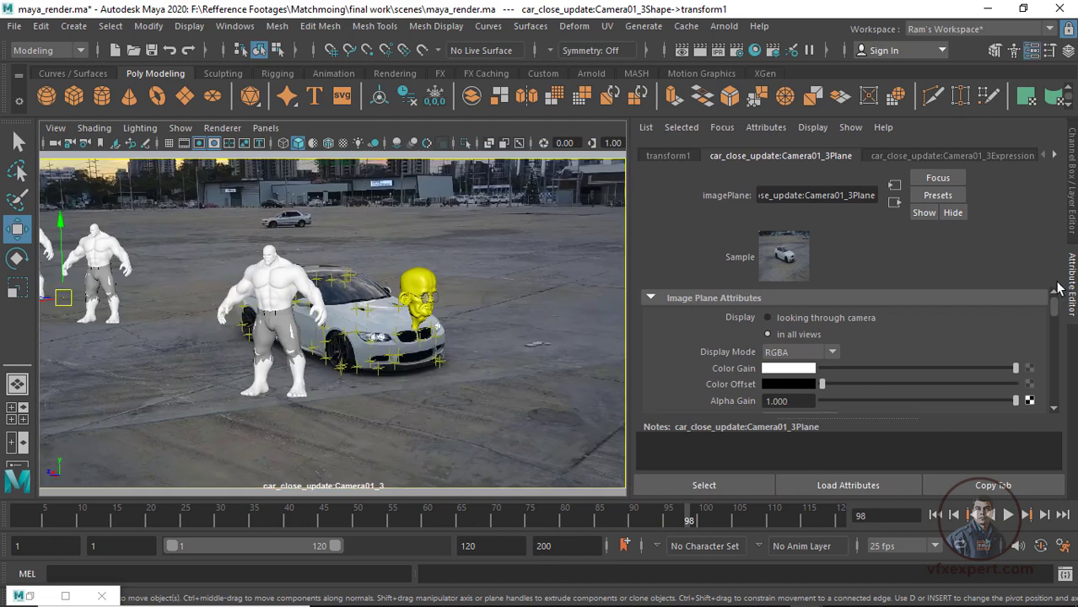
{"action": "left_click", "coordinate": [1073, 223]}
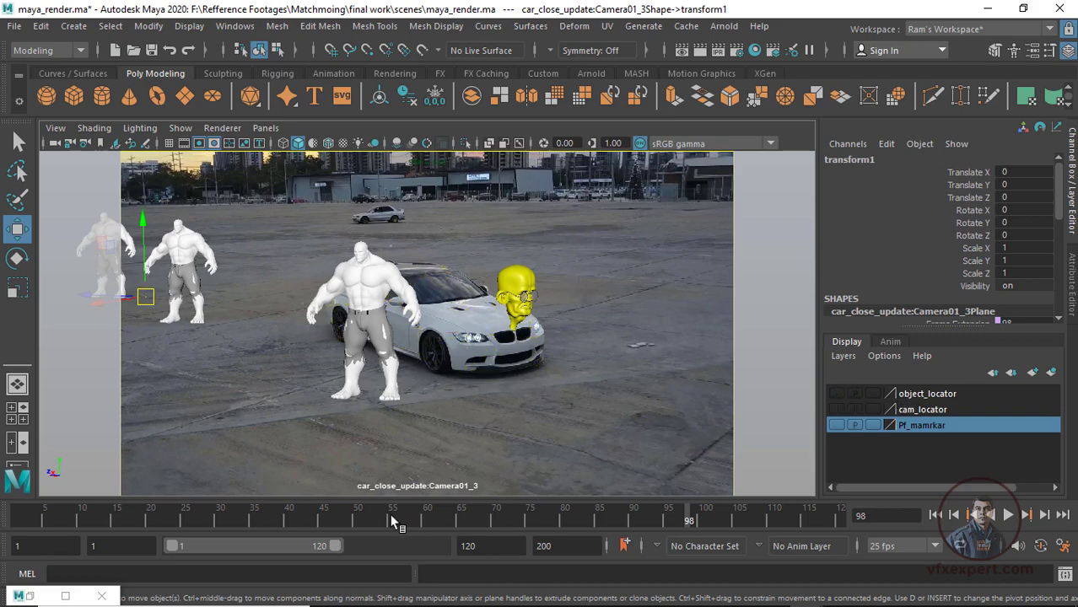
Play the shot from frame 1 to check how the head and hulks stick, stop at frame 55, and save the scene.
{"action": "left_click_drag", "start_coordinate": [391, 516], "coordinate": [15, 518]}
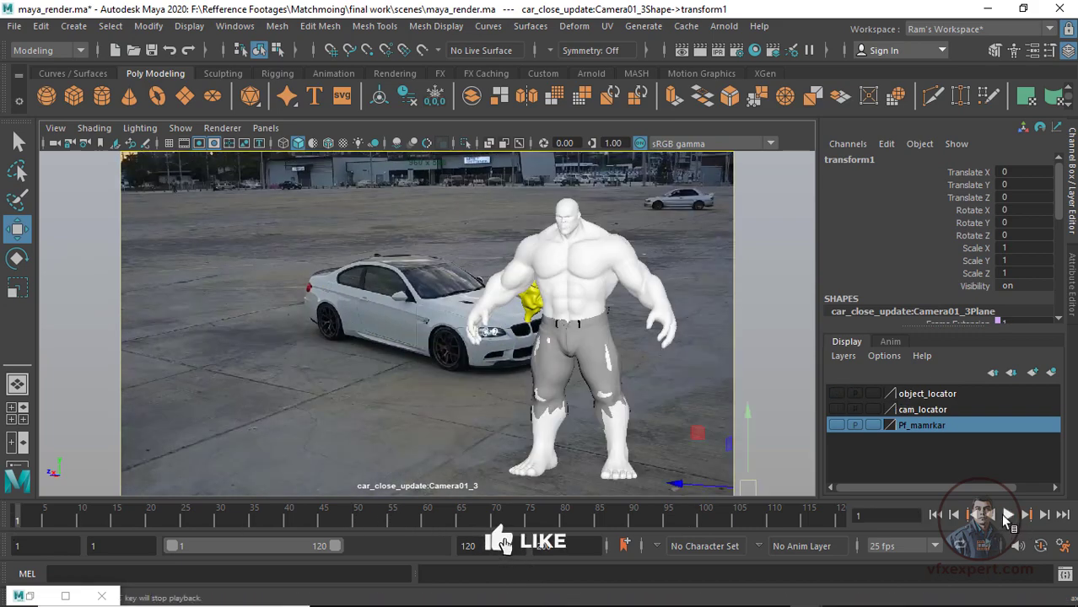
{"action": "left_click", "coordinate": [1008, 515]}
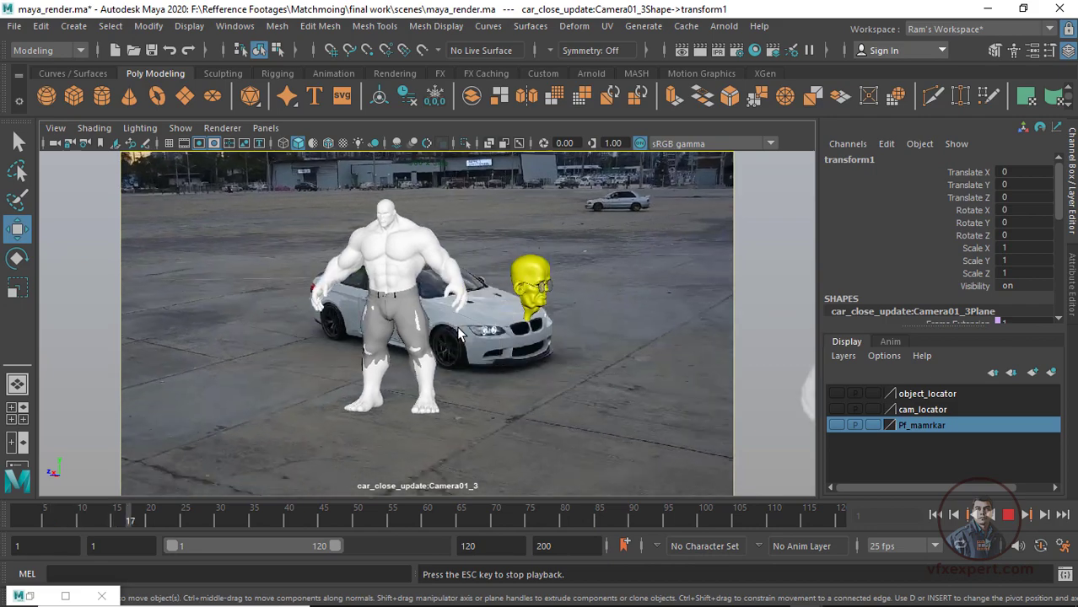
{"action": "key", "text": "Escape"}
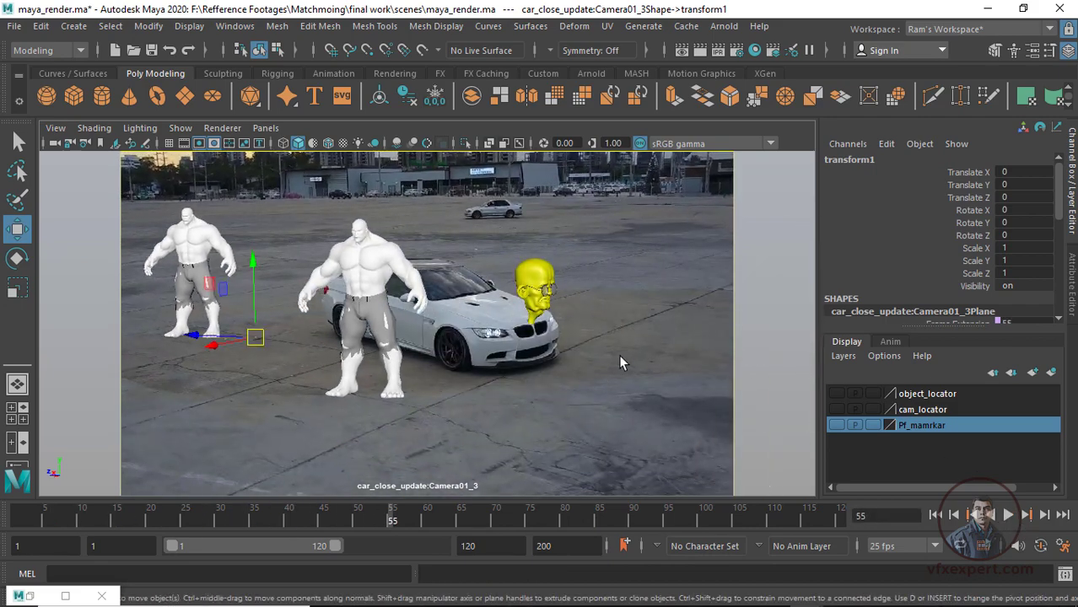
{"action": "key", "text": "ctrl+s"}
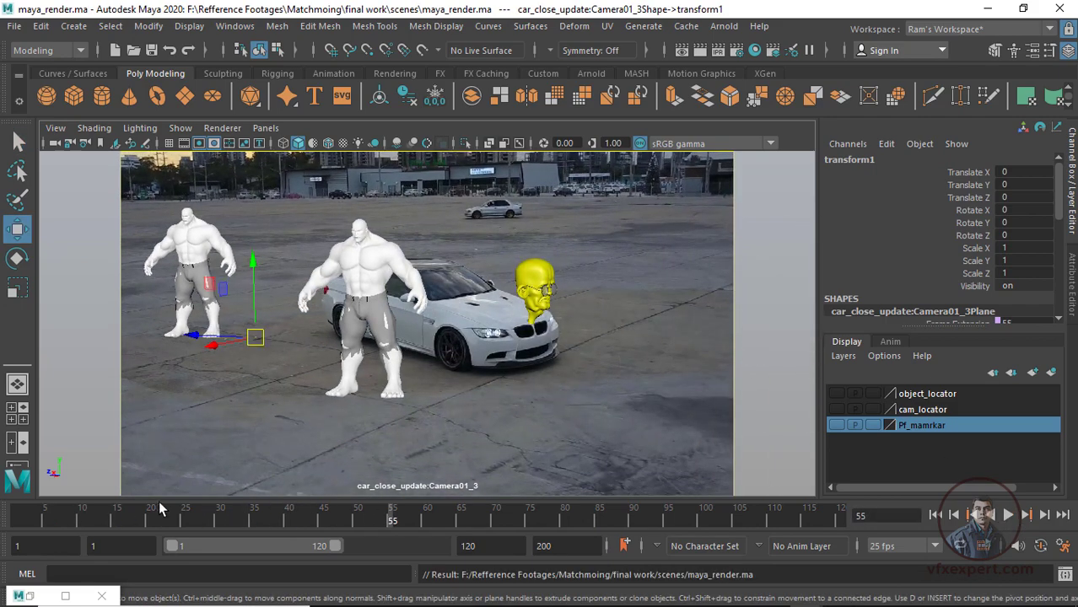